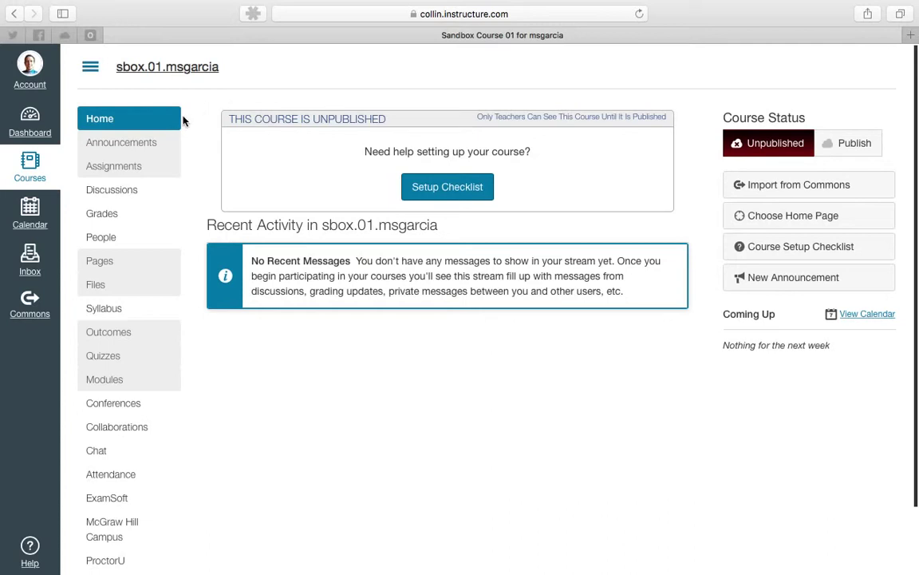
Examine the full list of course navigation links and check how the course menu hides and shows again.
scroll(132, 128, down, 2)
scroll(132, 132, down, 1)
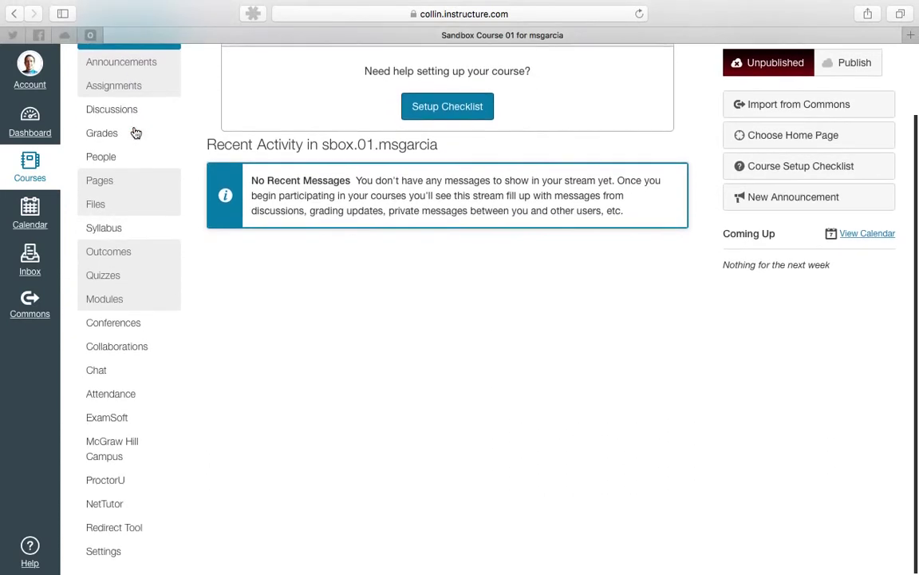
scroll(128, 124, up, 4)
scroll(113, 355, down, 3)
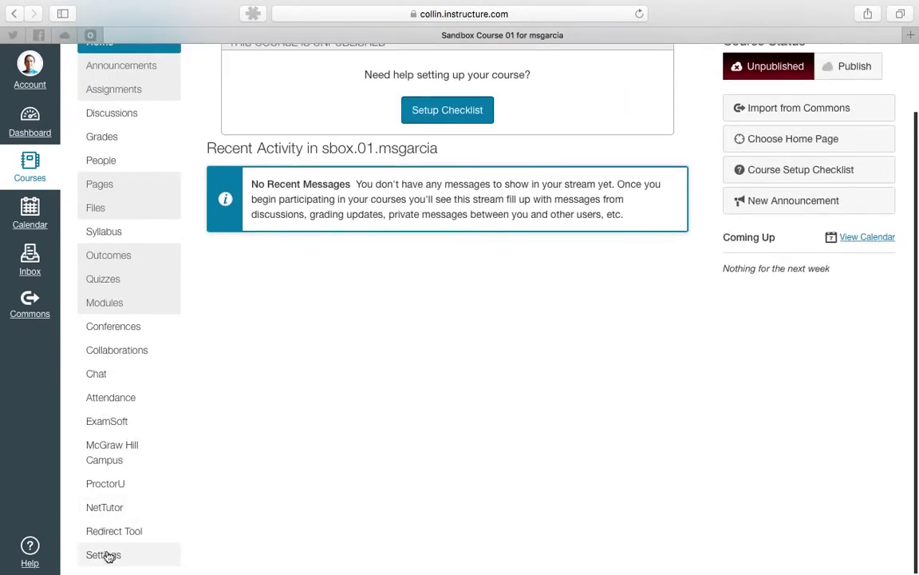
scroll(112, 556, up, 3)
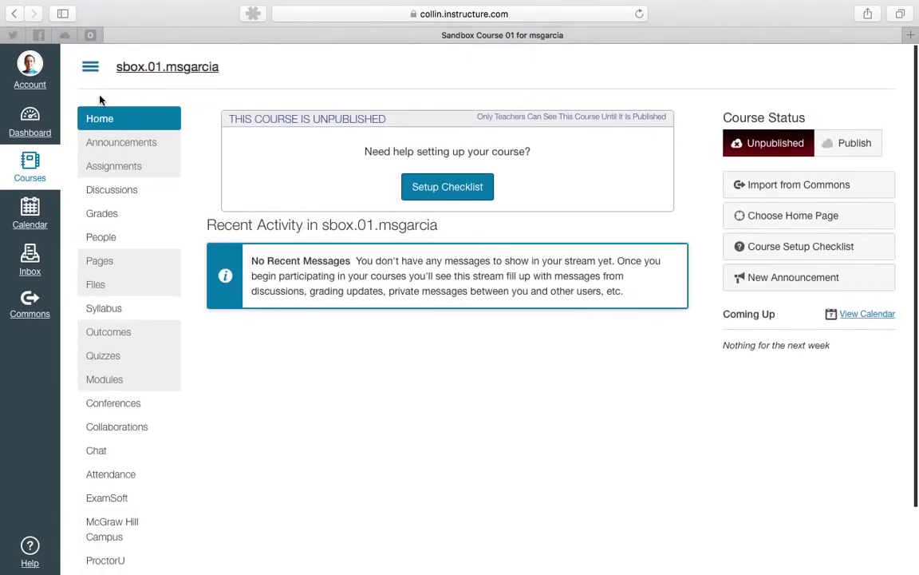
click(90, 68)
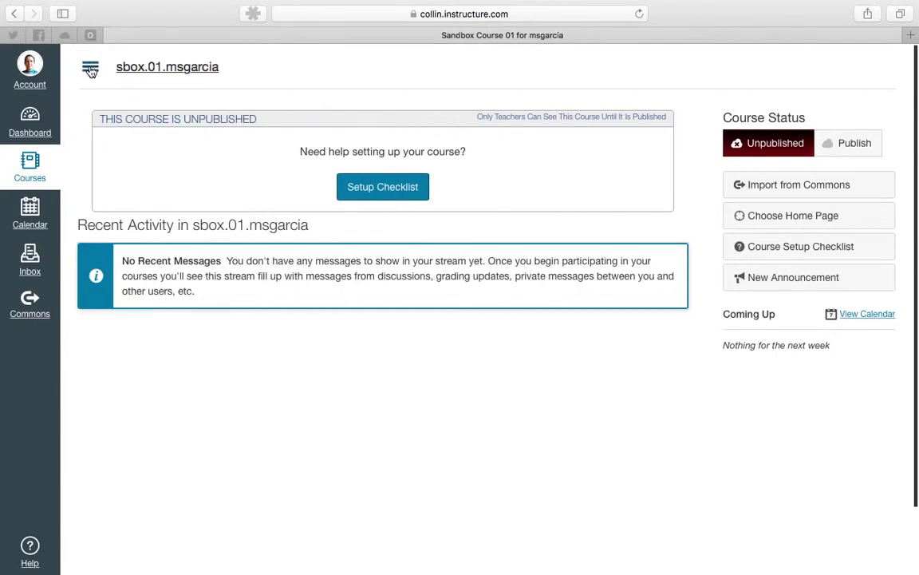
click(90, 69)
click(91, 69)
click(90, 69)
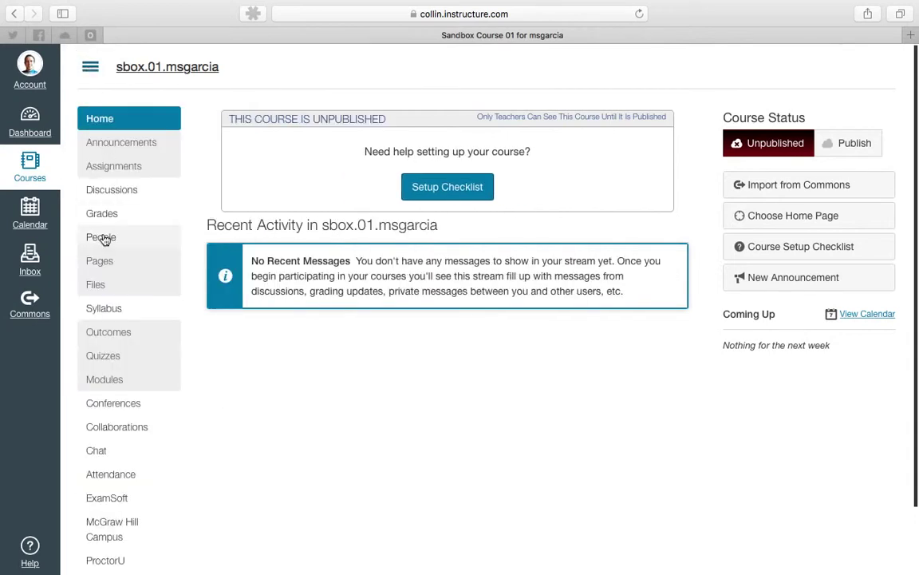
Open the course's Settings page and look at the personal account options.
scroll(115, 375, down, 2)
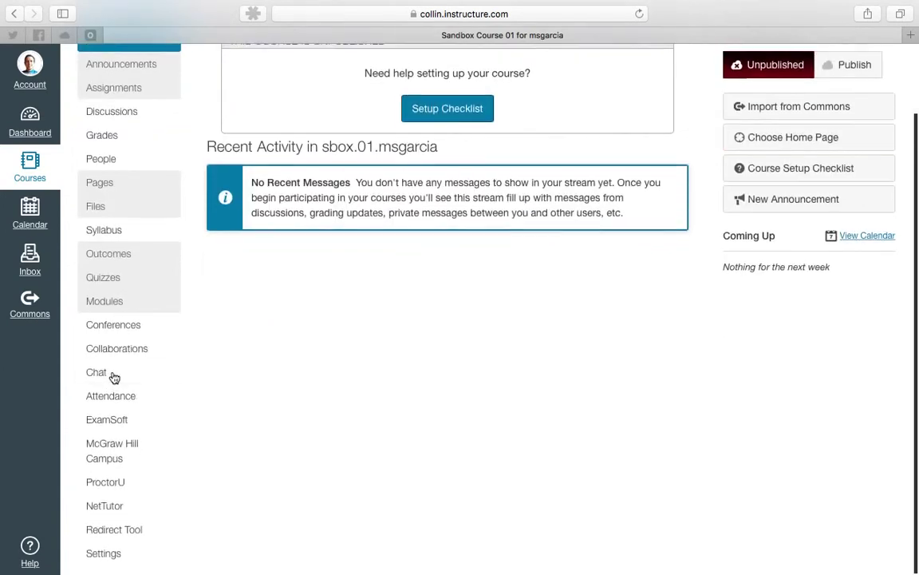
click(106, 556)
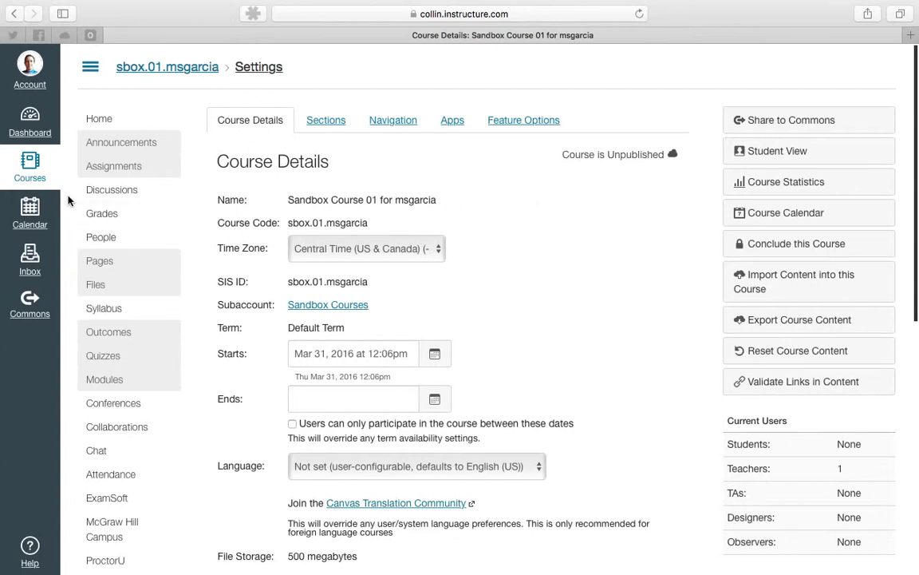
click(29, 65)
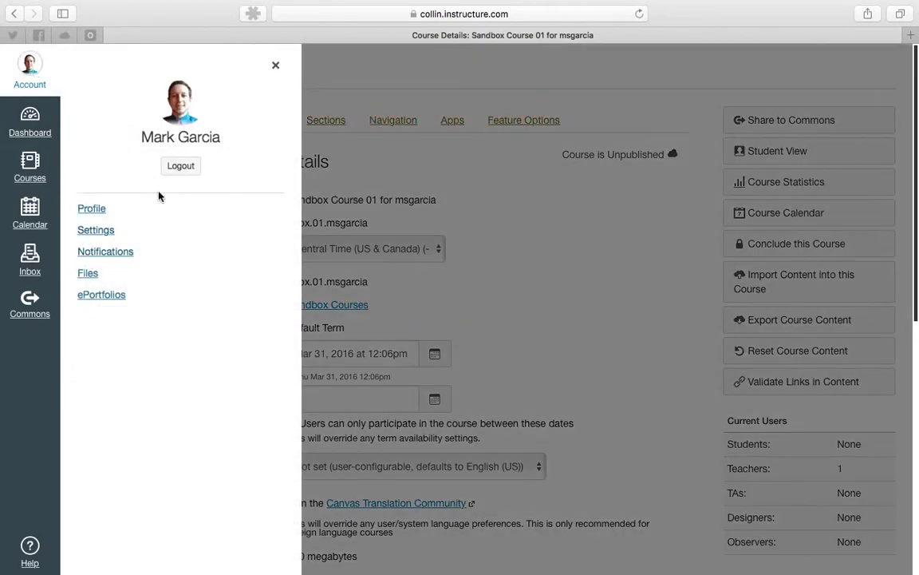
click(276, 66)
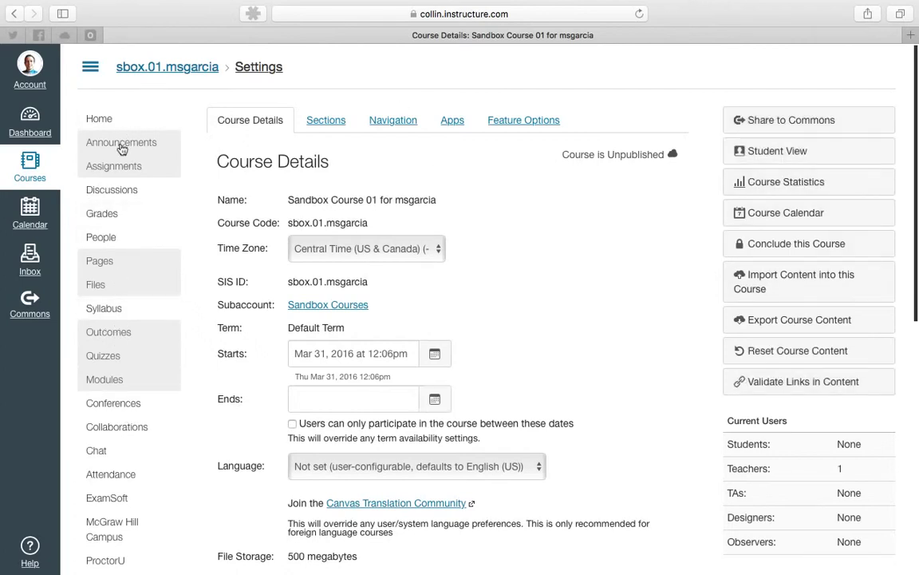
Collapse the course menu and examine the Course Details, including dates, language, file storage and visibility settings.
click(90, 68)
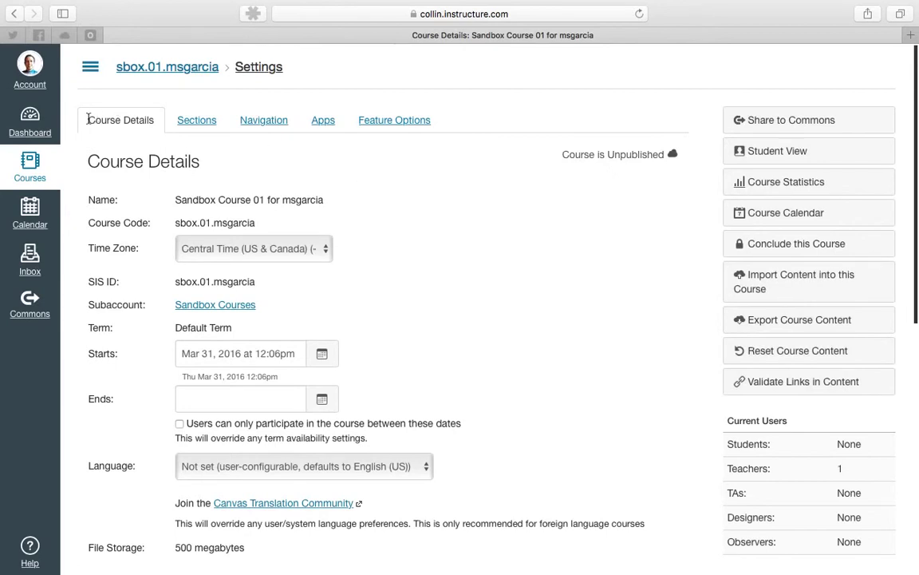
scroll(395, 186, down, 2)
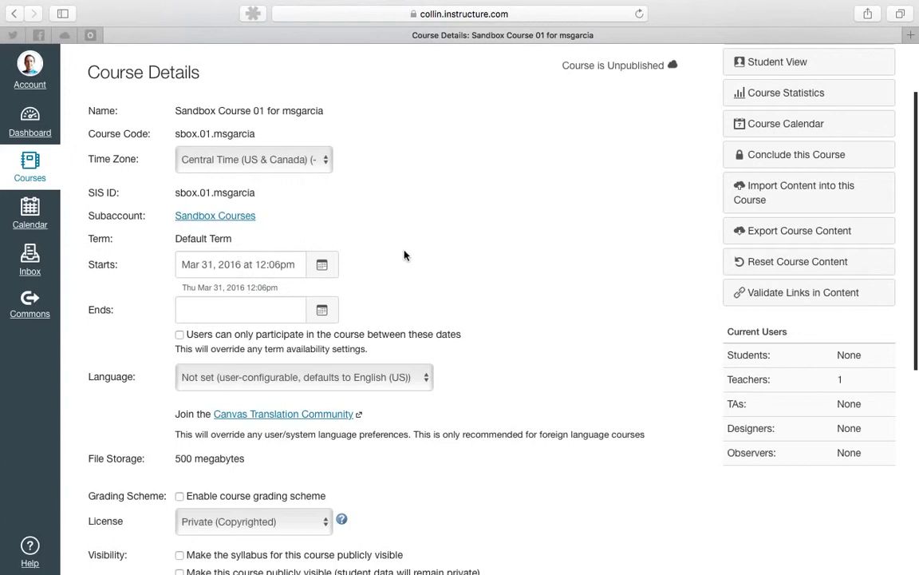
scroll(424, 189, down, 5)
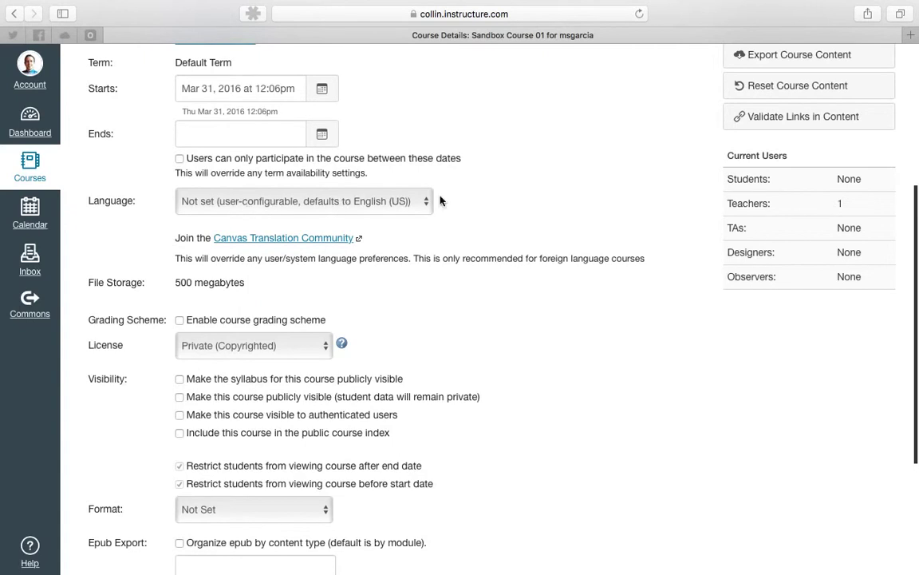
scroll(482, 199, down, 3)
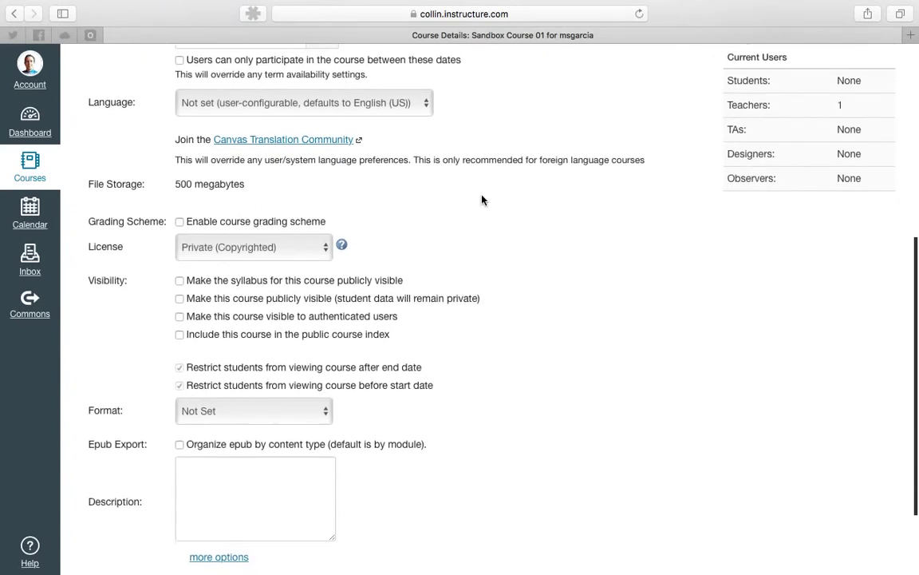
drag(176, 180, 244, 179)
click(246, 180)
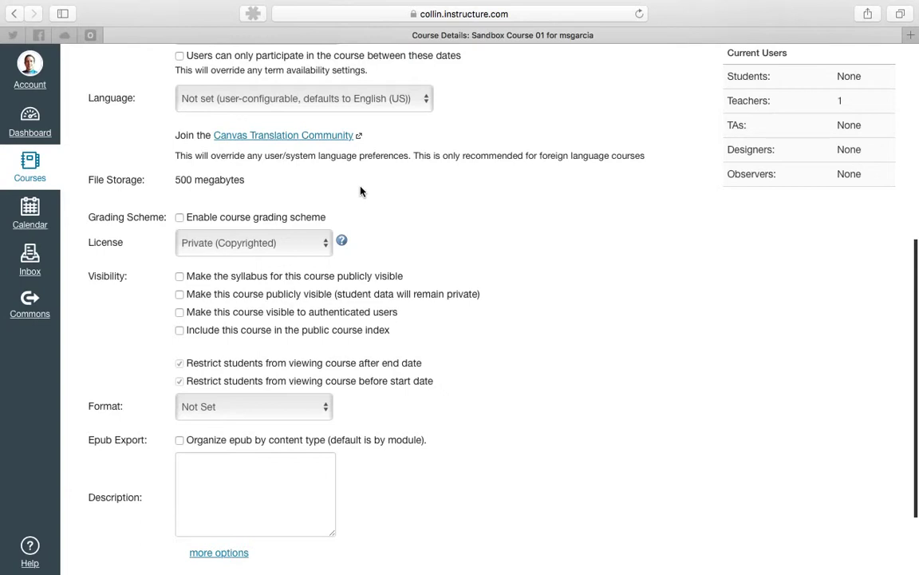
drag(175, 180, 248, 181)
click(248, 180)
scroll(355, 184, down, 1)
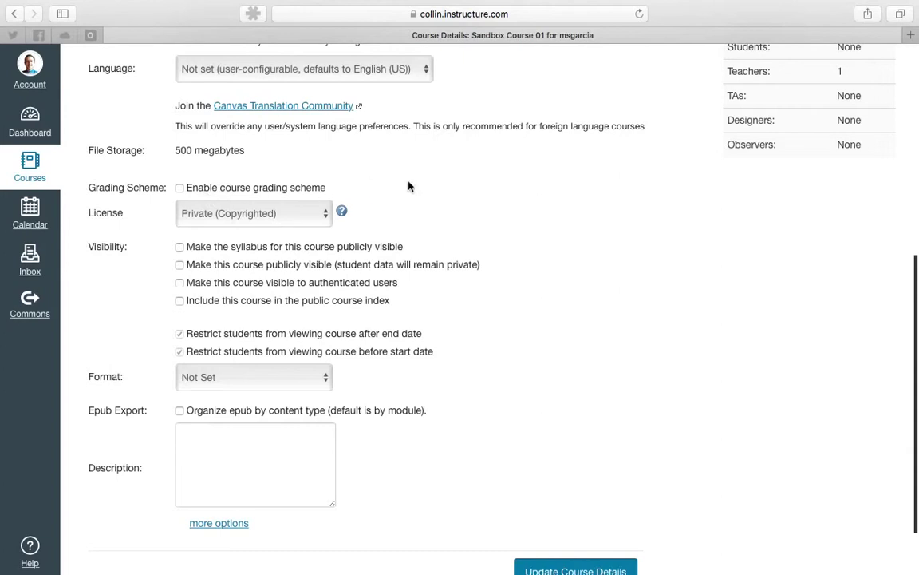
scroll(438, 191, down, 2)
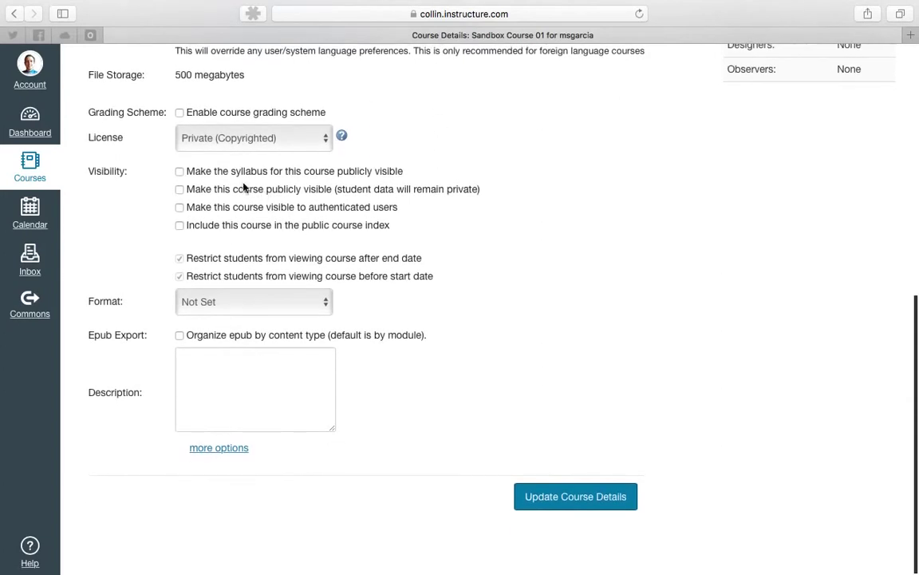
Examine the available License and Format choices, keeping Private (Copyrighted) and Not Set.
click(247, 141)
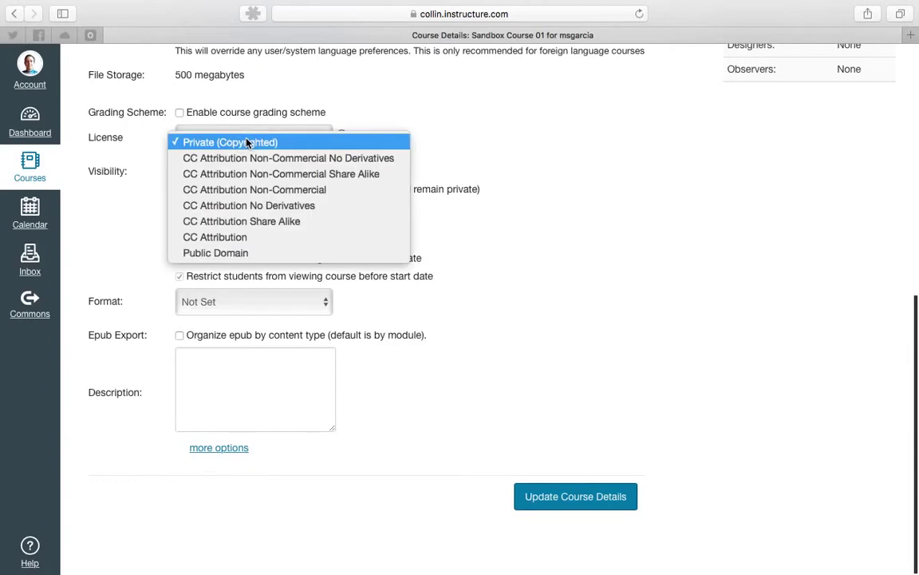
click(248, 141)
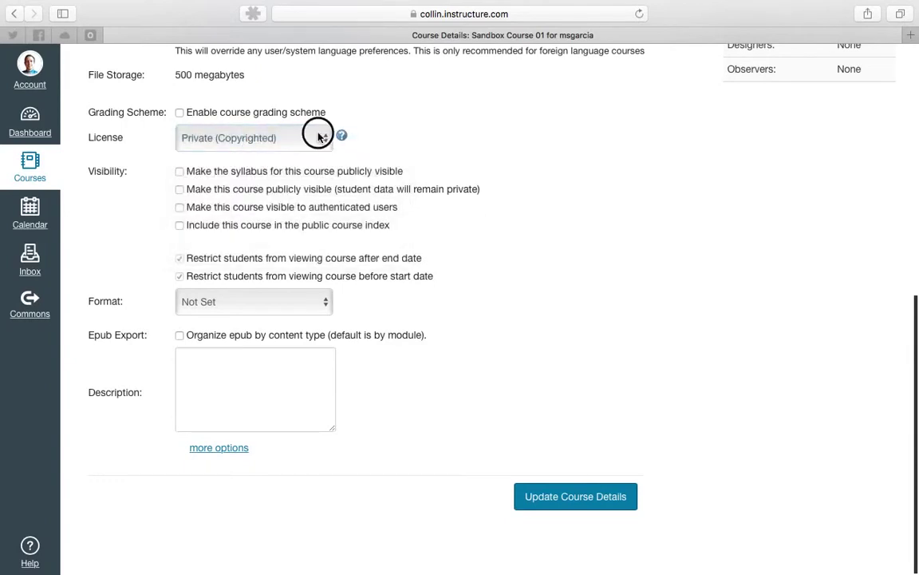
click(318, 137)
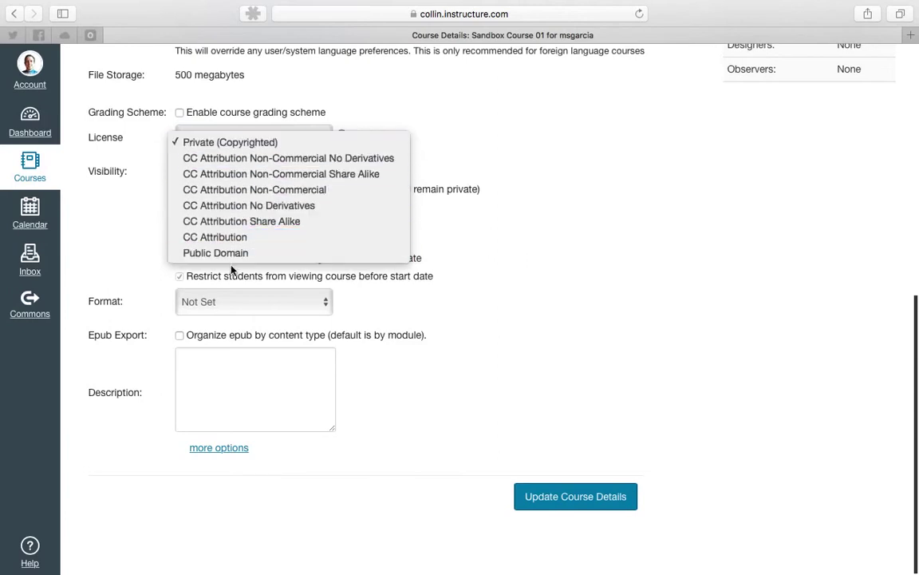
click(229, 146)
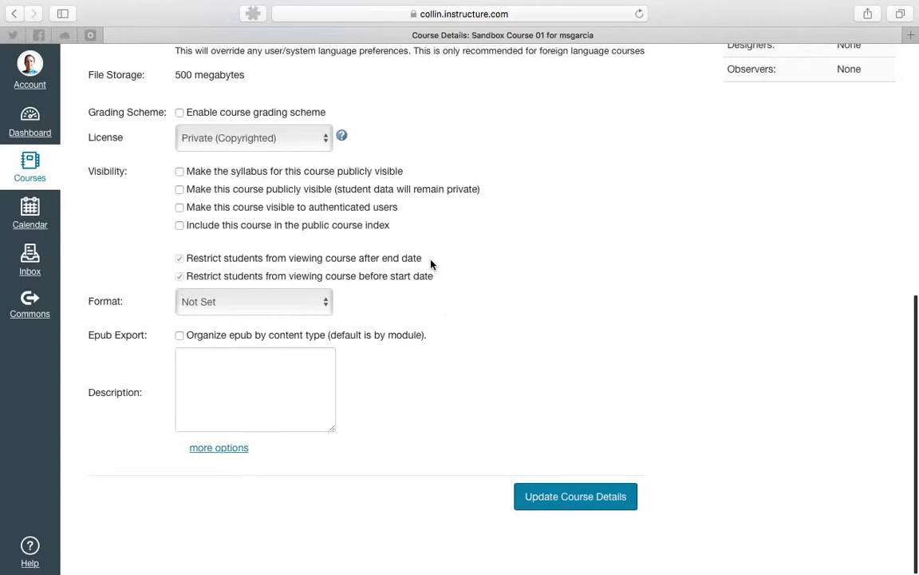
click(311, 304)
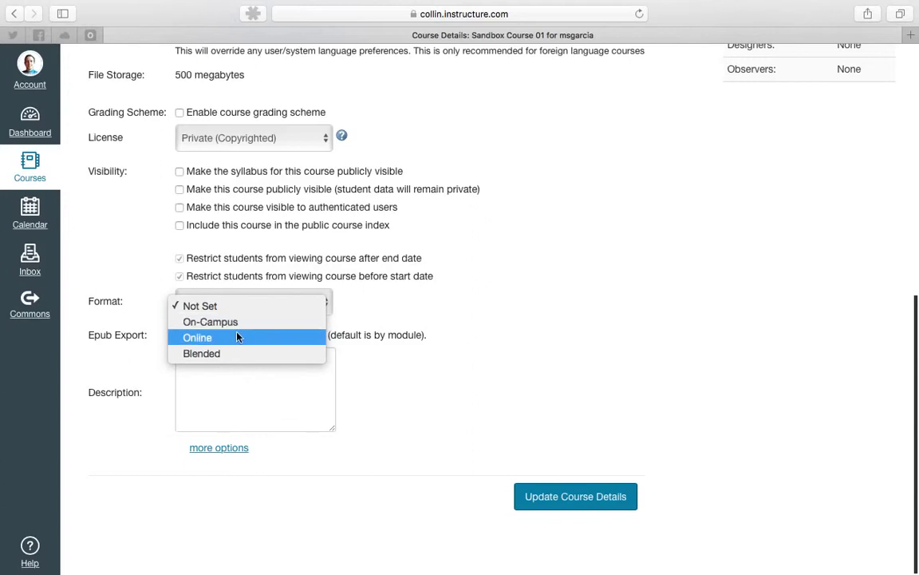
click(244, 306)
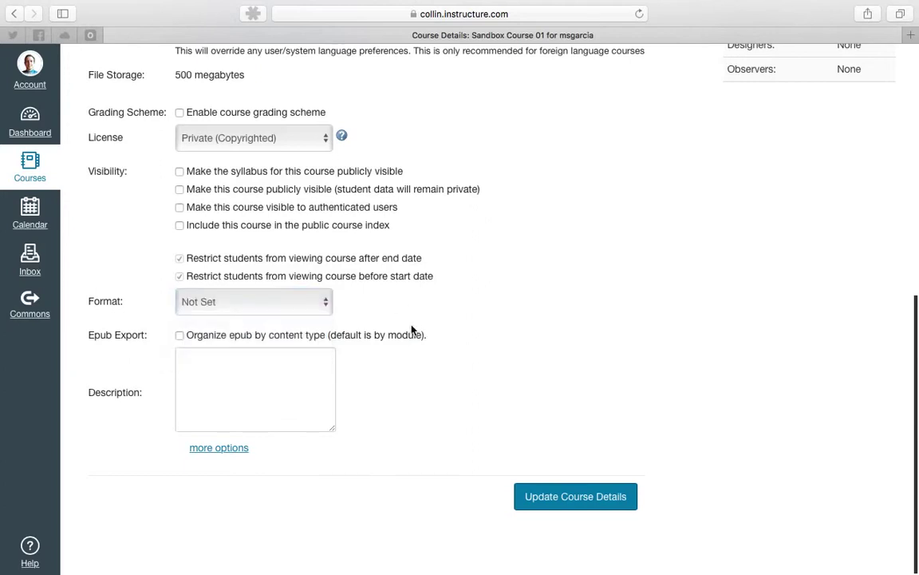
click(279, 303)
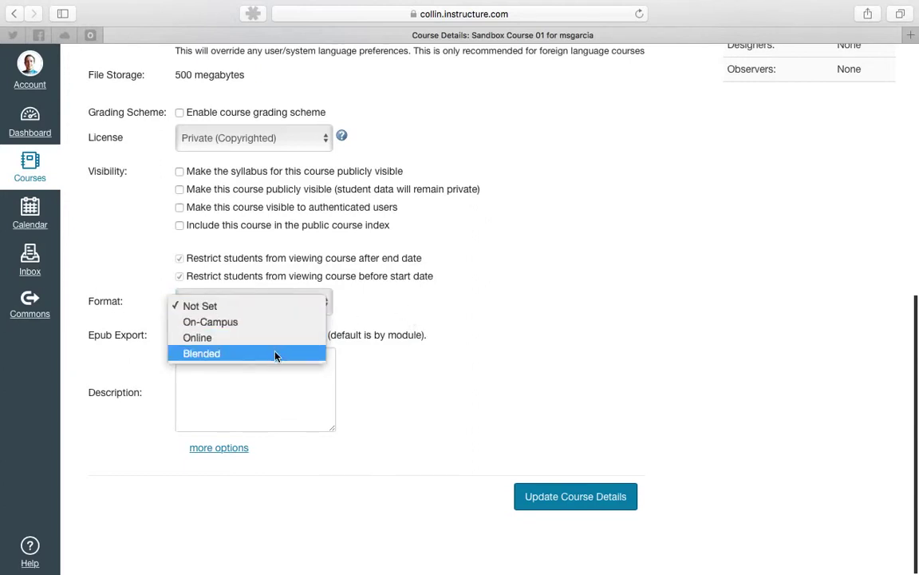
click(373, 301)
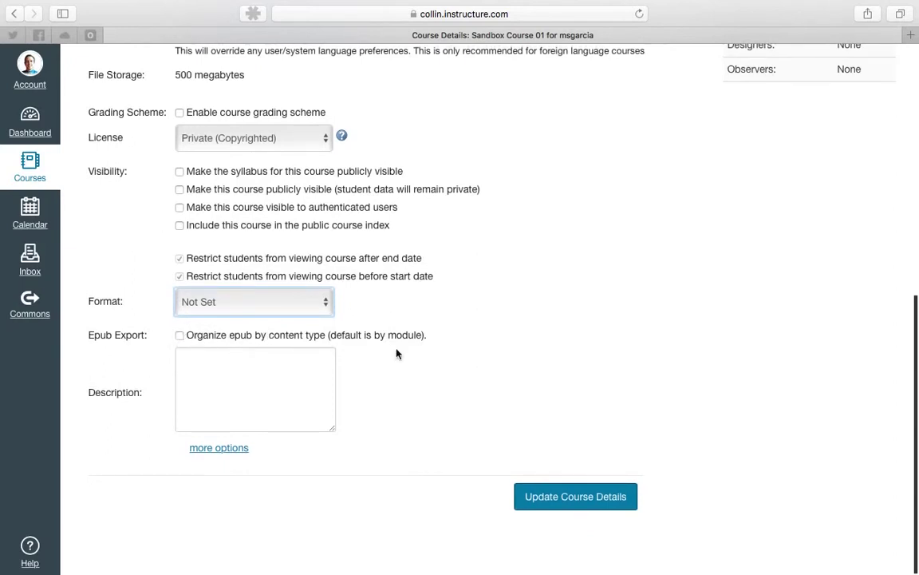
Expand the additional course options and disable "Let students create discussion topics".
click(234, 451)
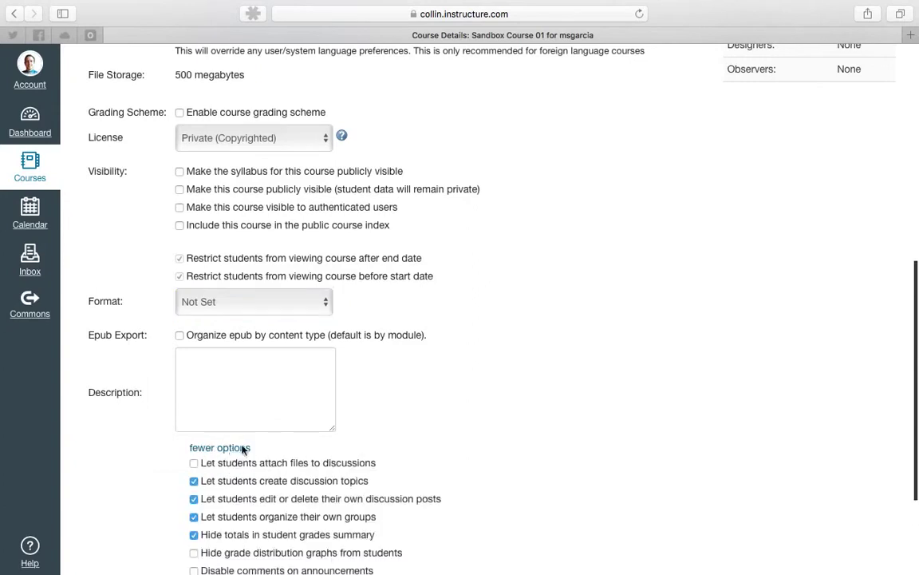
scroll(448, 374, down, 3)
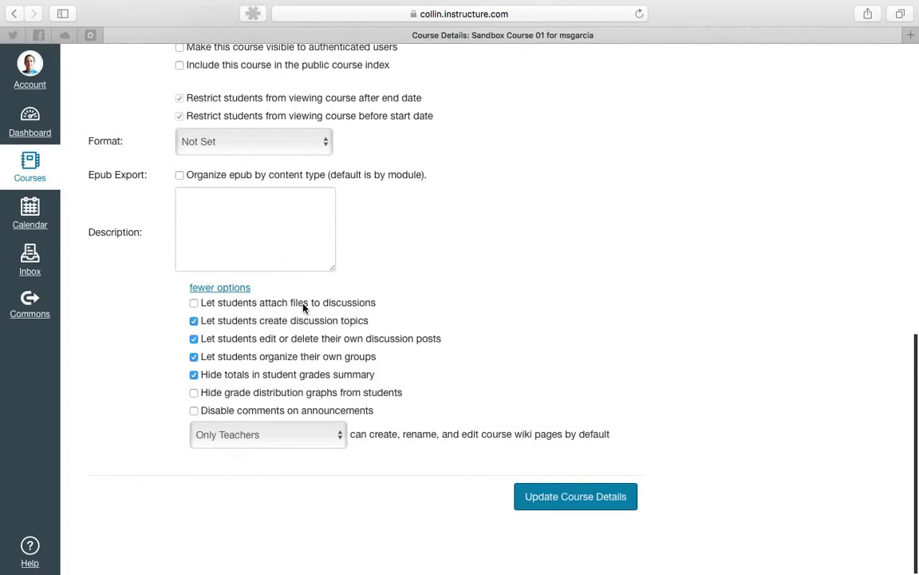
click(194, 304)
click(194, 304)
drag(259, 338, 321, 338)
click(321, 338)
drag(320, 341, 261, 342)
click(261, 341)
click(195, 340)
click(195, 340)
Enable "Disable comments on announcements" and save the updated course details.
click(194, 375)
click(194, 376)
click(193, 393)
click(194, 394)
click(193, 412)
scroll(391, 411, up, 10)
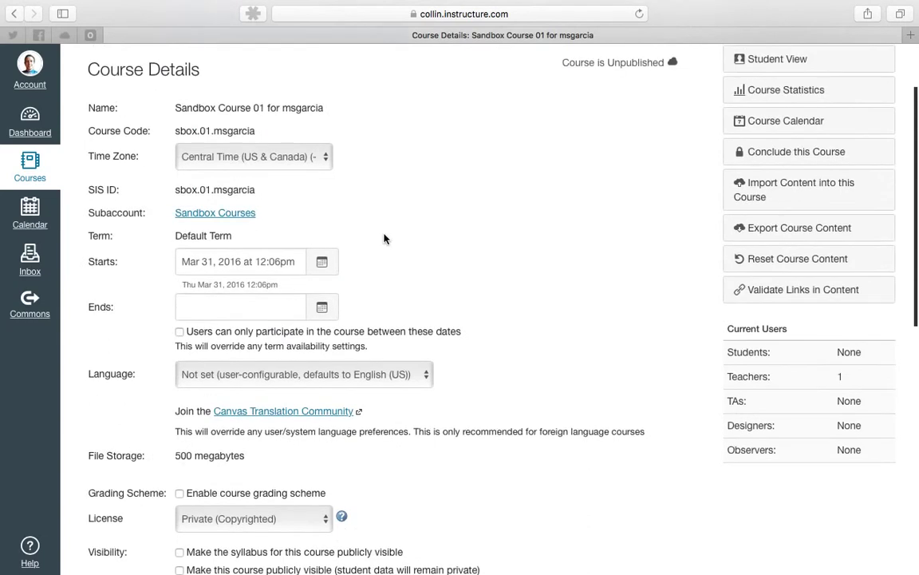
scroll(398, 230, down, 10)
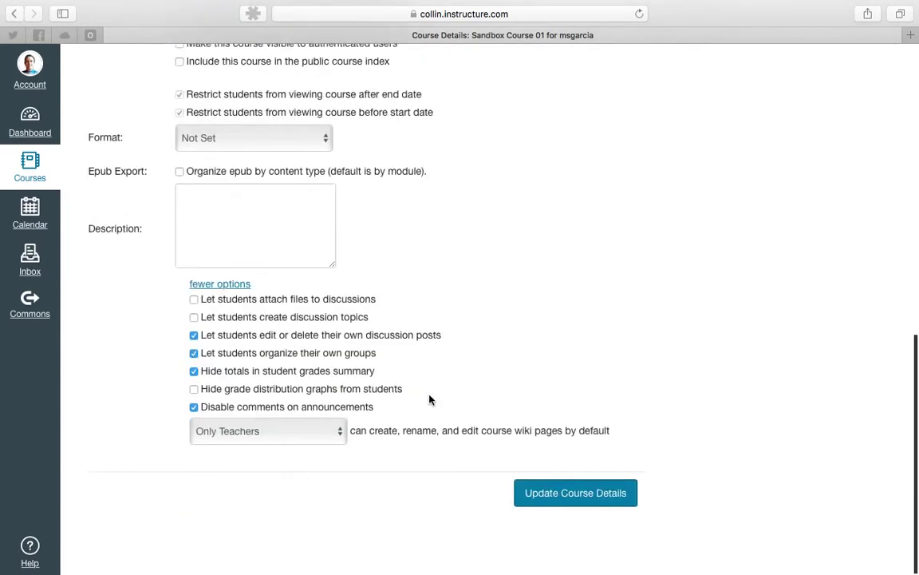
click(554, 495)
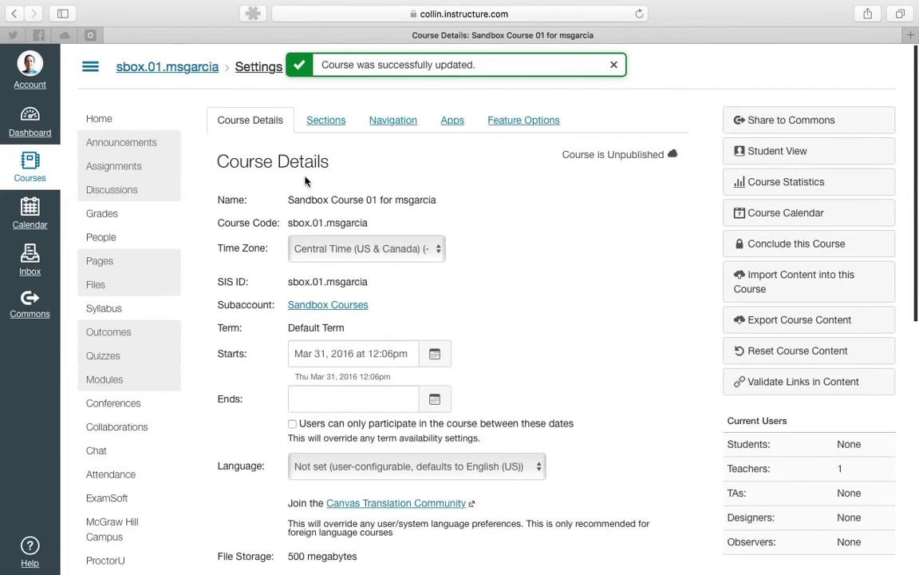
Examine the saved course details and the course's Sections settings.
scroll(305, 181, down, 10)
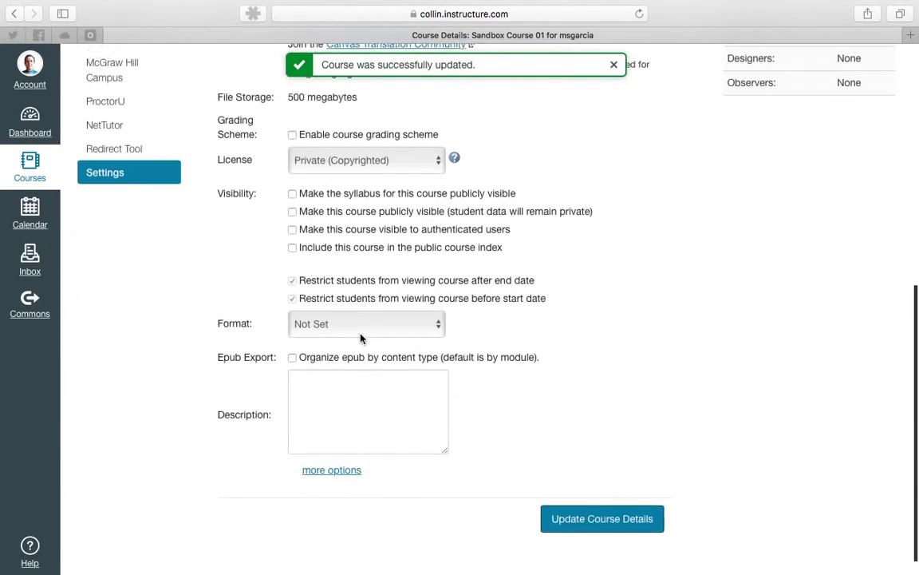
scroll(360, 339, up, 10)
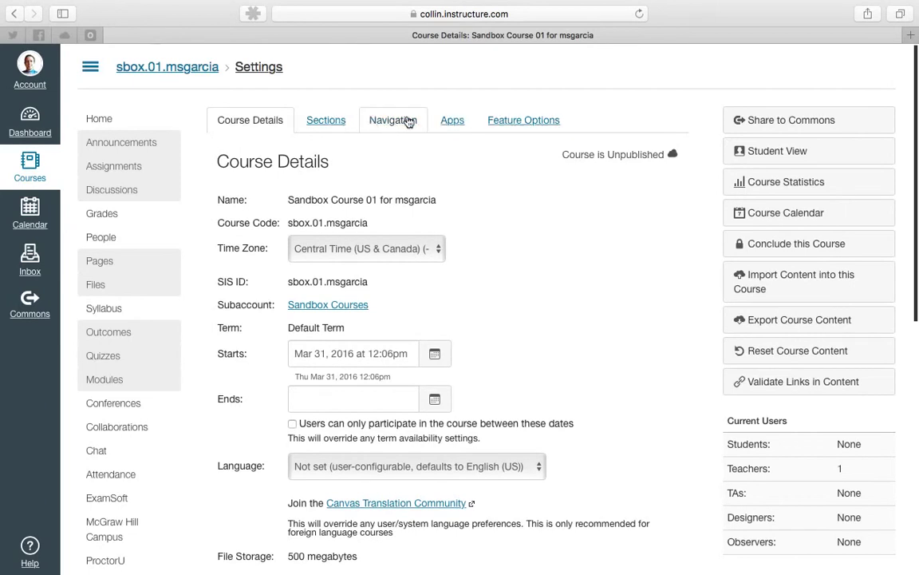
click(331, 121)
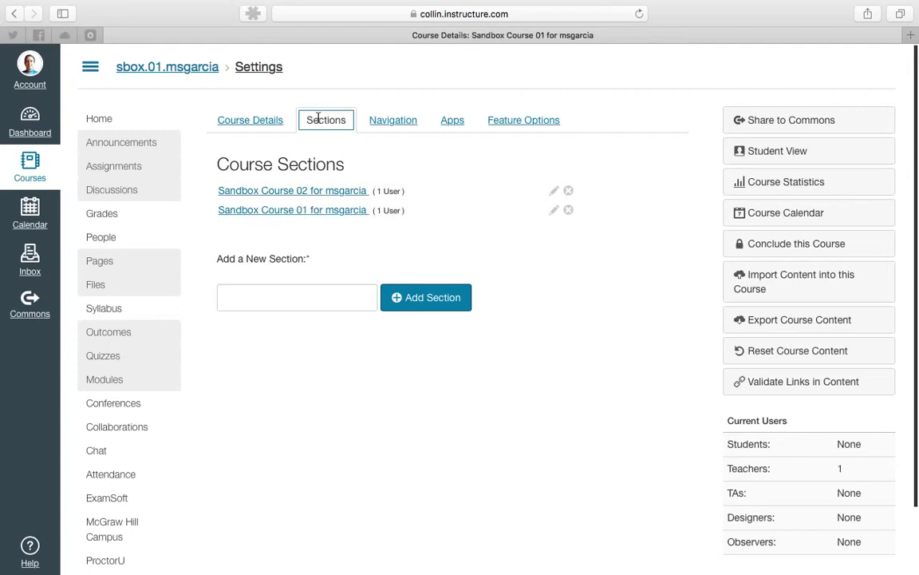
click(348, 150)
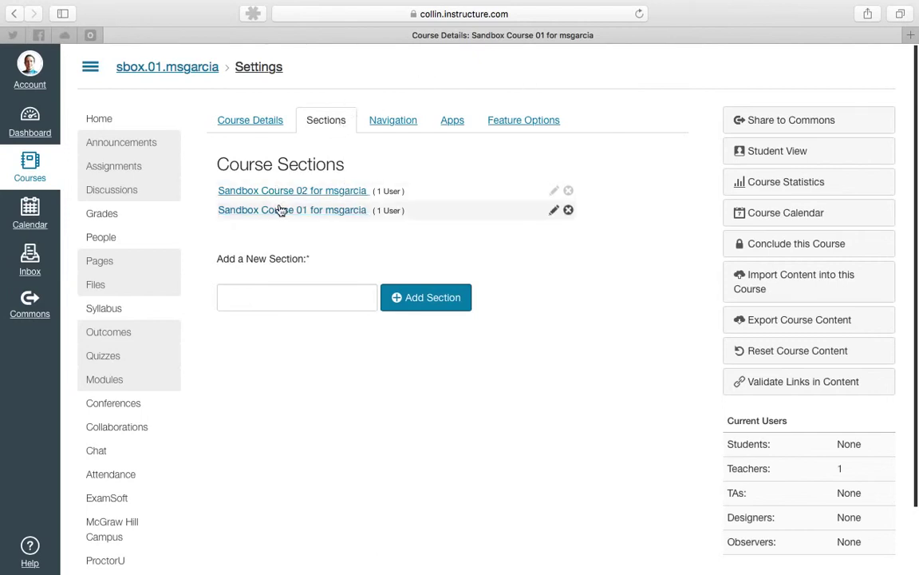
drag(310, 120, 333, 126)
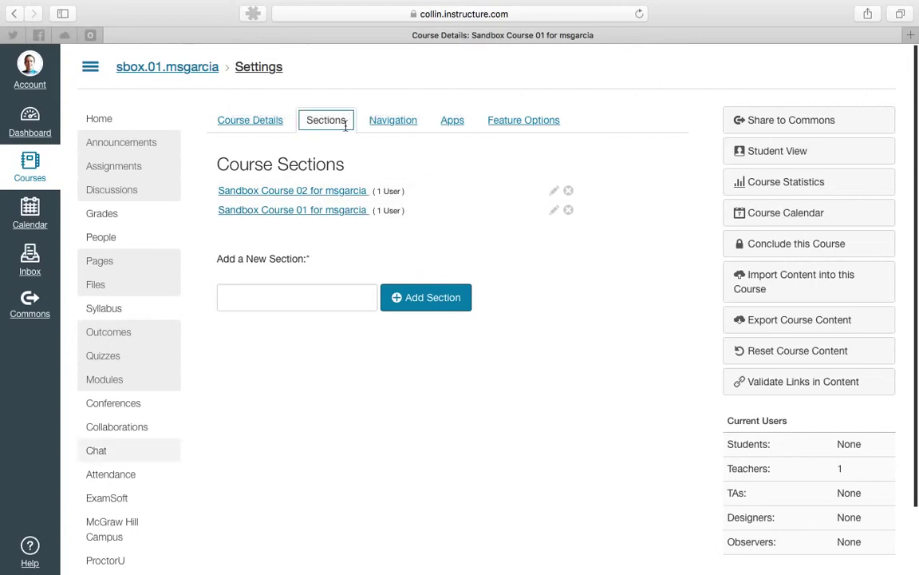
Examine the course's Navigation settings and the order of its navigation items.
click(393, 120)
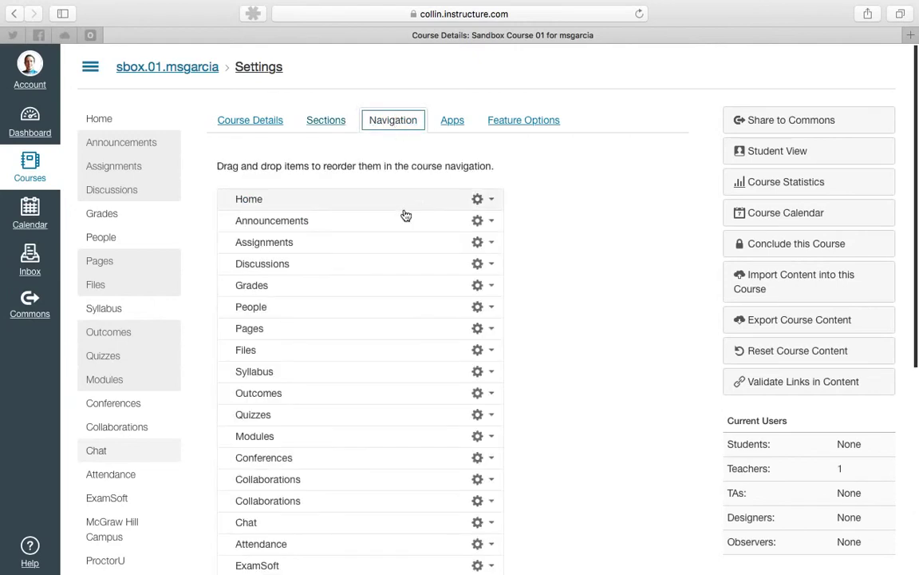
scroll(405, 215, down, 4)
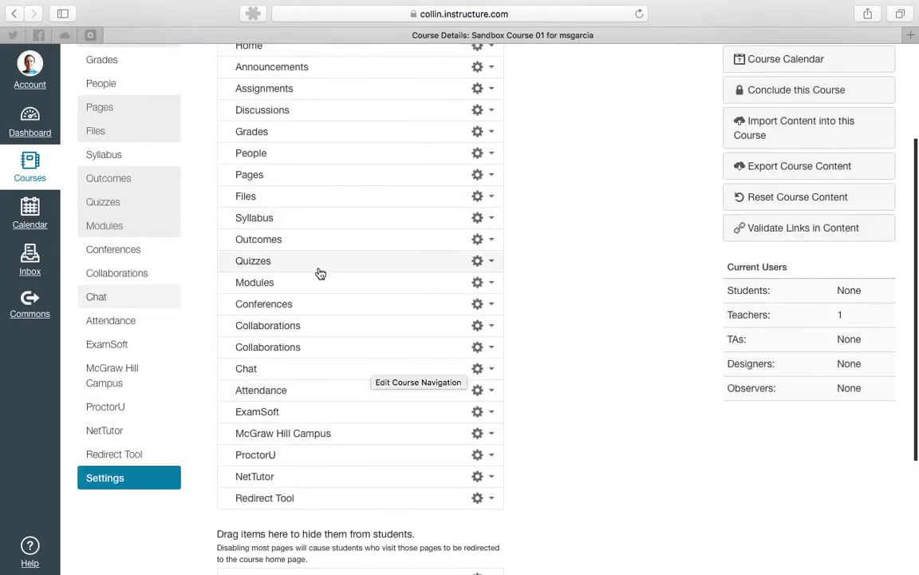
scroll(245, 249, up, 4)
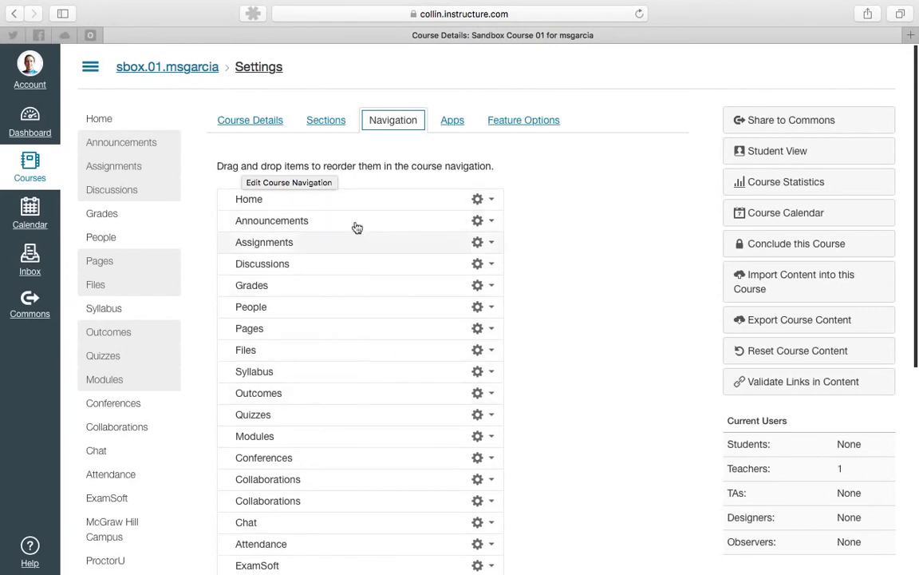
click(404, 152)
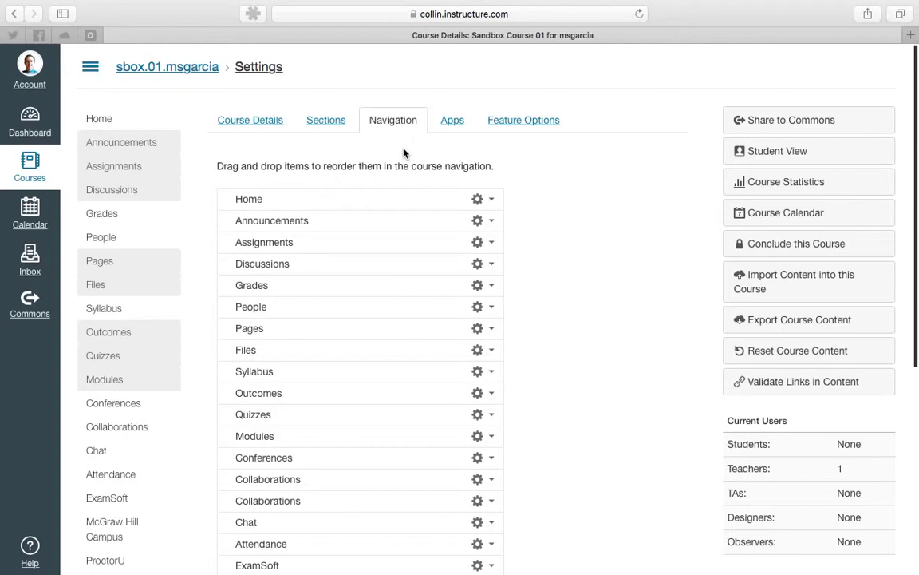
Browse the full catalogue of external apps available to the course.
click(453, 120)
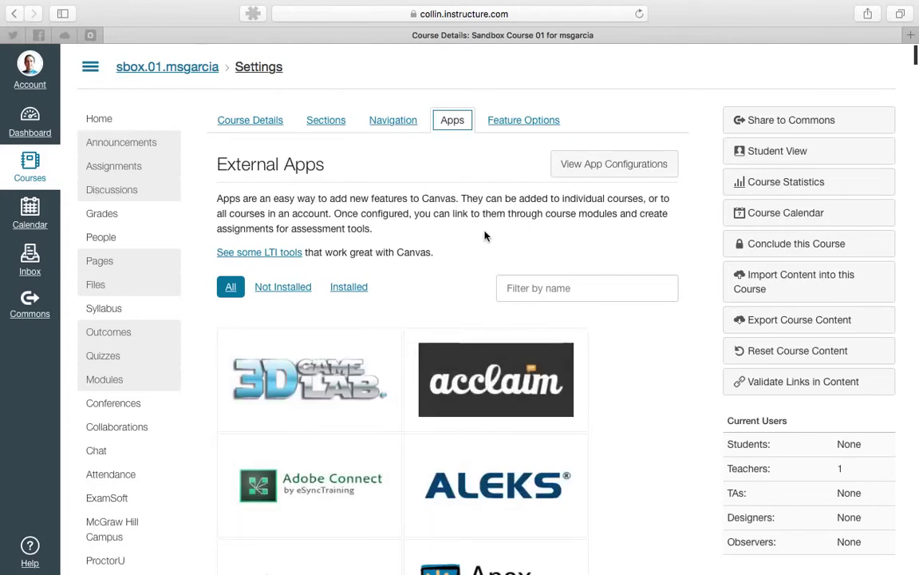
click(460, 172)
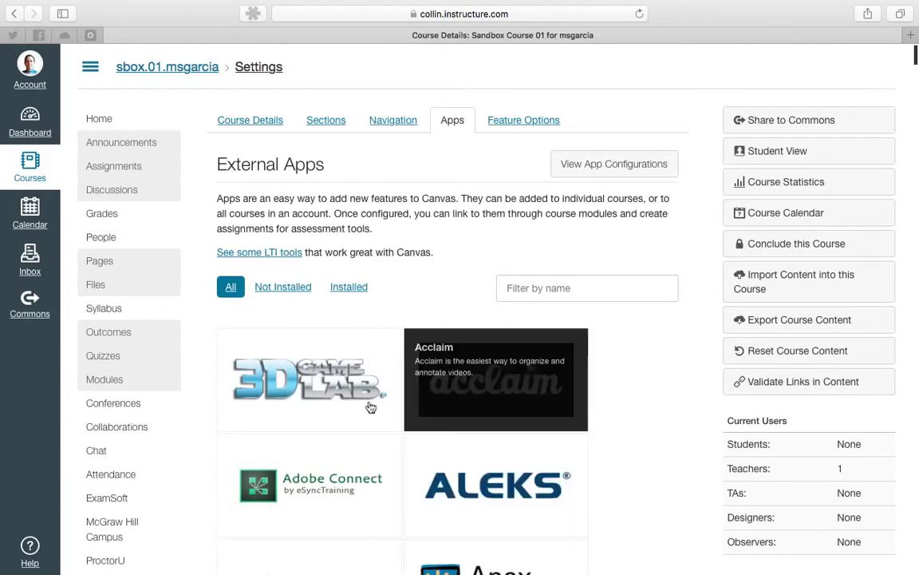
scroll(431, 293, down, 3)
scroll(431, 295, down, 1)
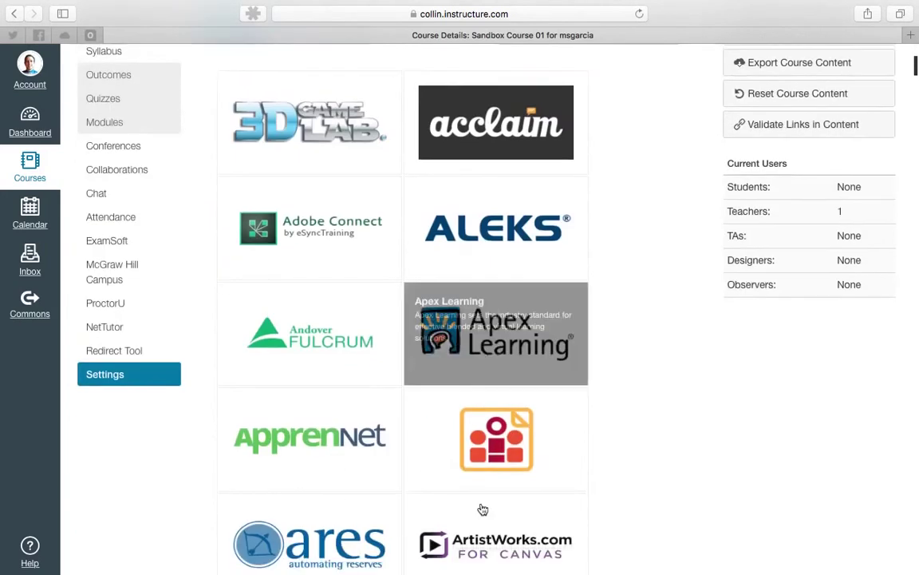
scroll(345, 327, up, 3)
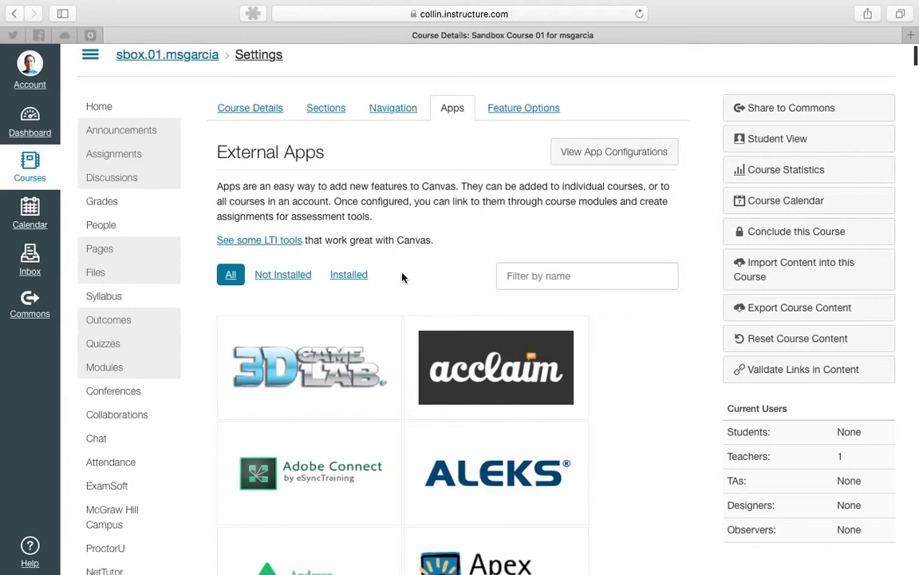
Filter the external apps to Installed and look through the whole list.
click(350, 274)
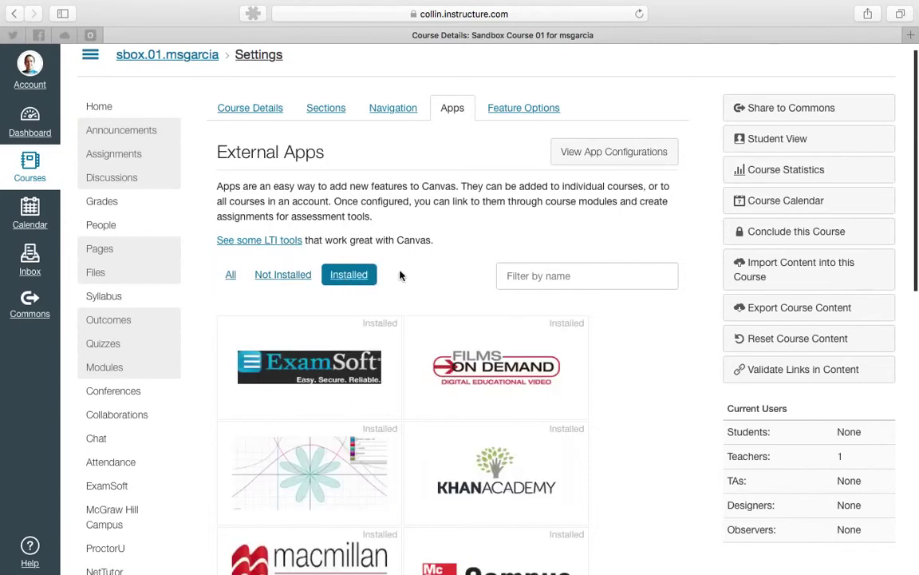
scroll(397, 267, down, 3)
scroll(397, 267, down, 15)
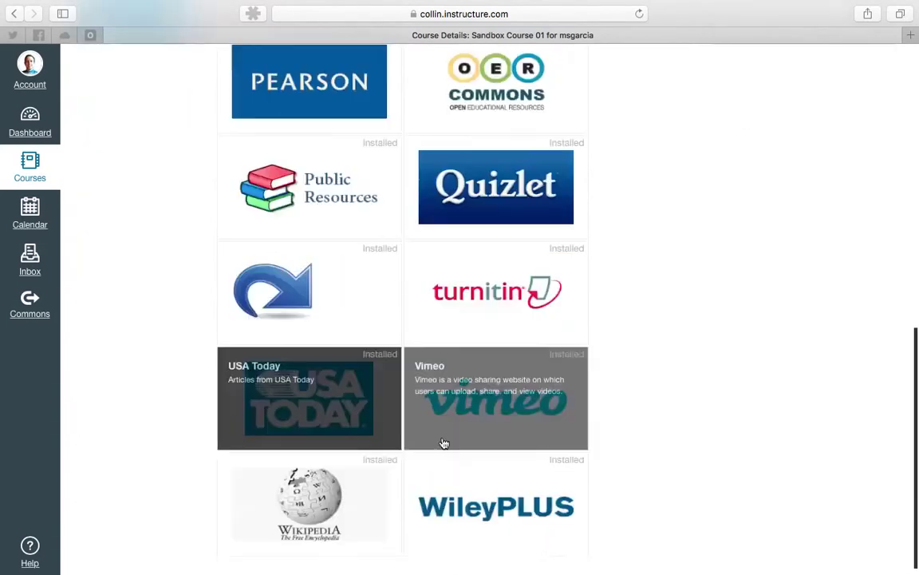
scroll(360, 483, up, 3)
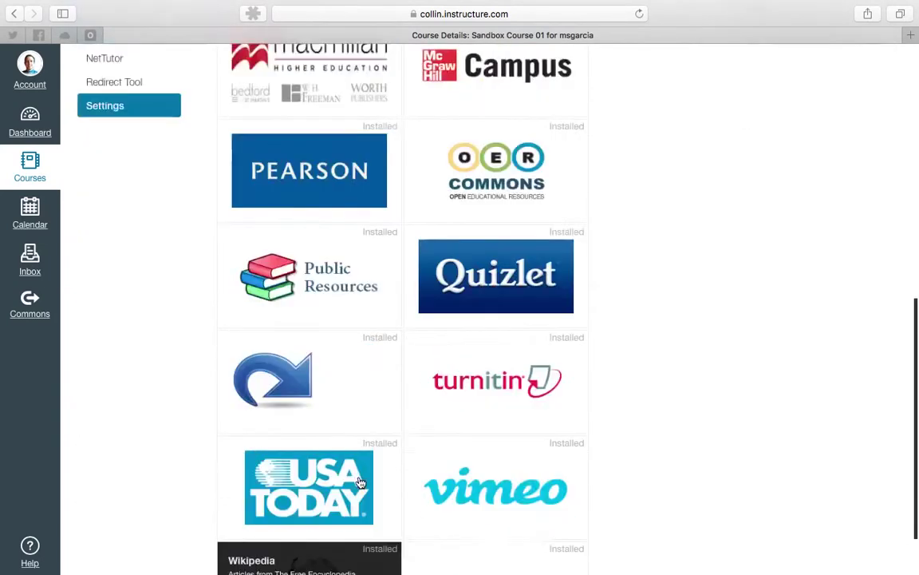
scroll(360, 482, up, 12)
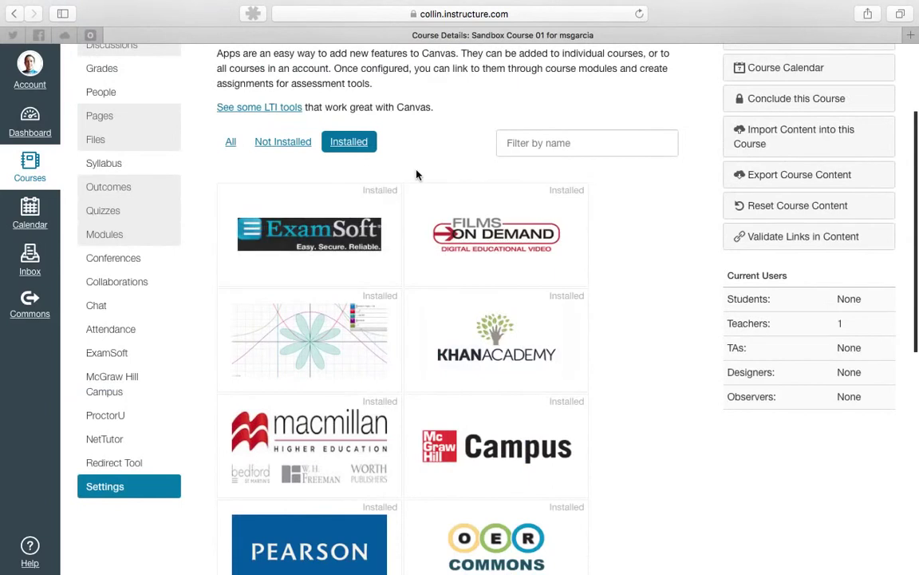
scroll(416, 174, up, 5)
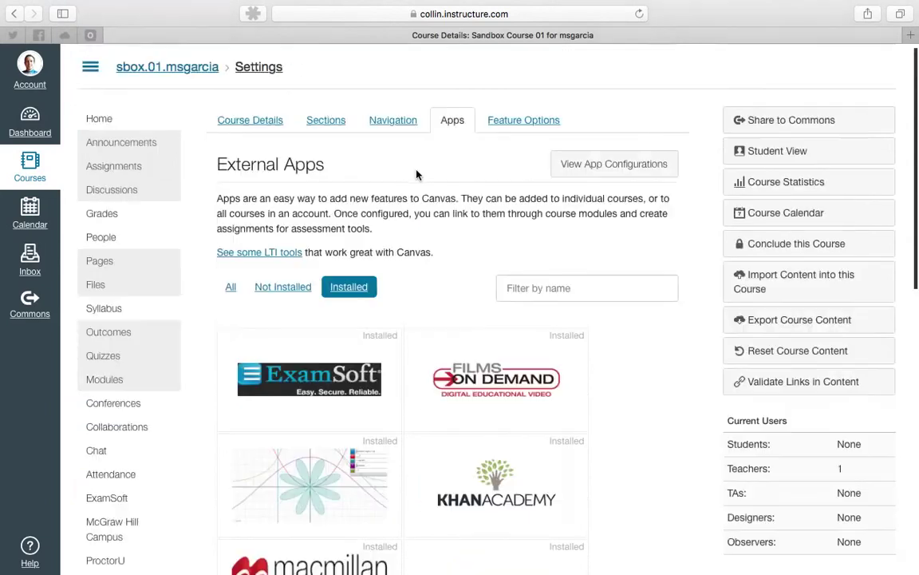
Filter the external apps to Not Installed and look over the available ones.
click(287, 292)
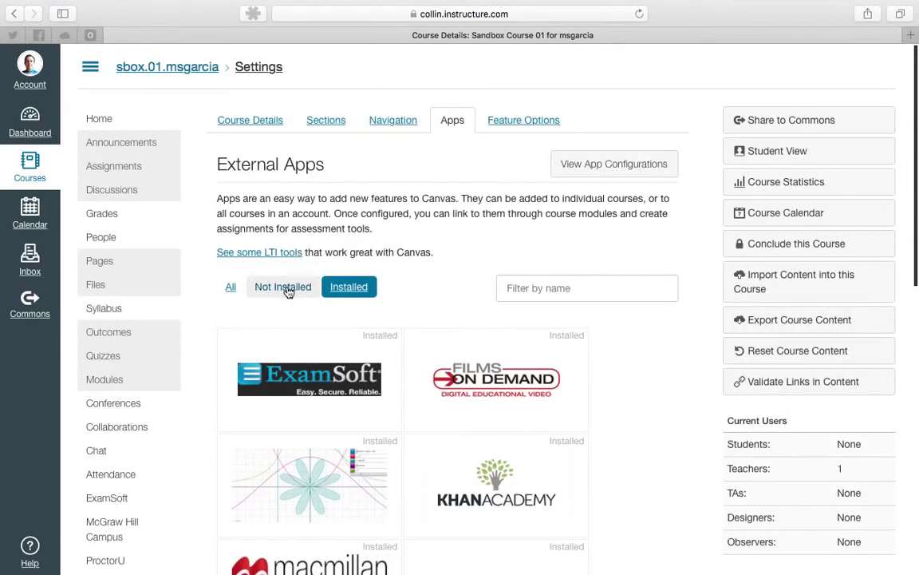
scroll(424, 267, down, 3)
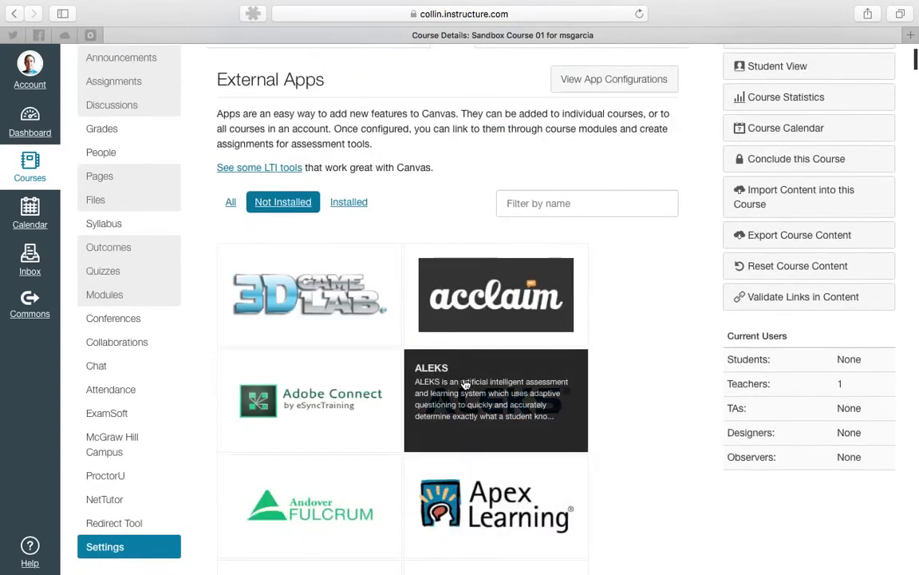
scroll(453, 305, up, 3)
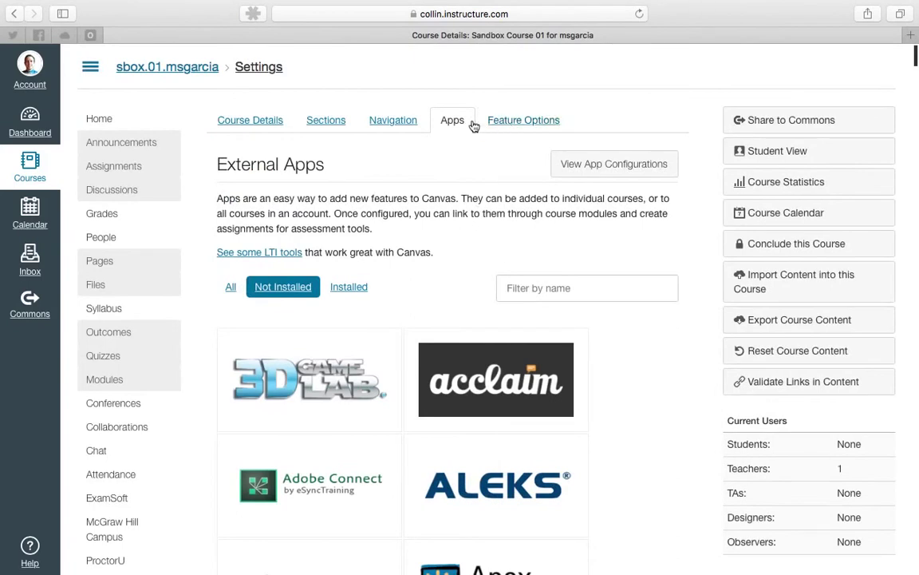
Read the Learning Mastery Gradebook description in the Feature Options and try switching the feature on and off again.
click(526, 120)
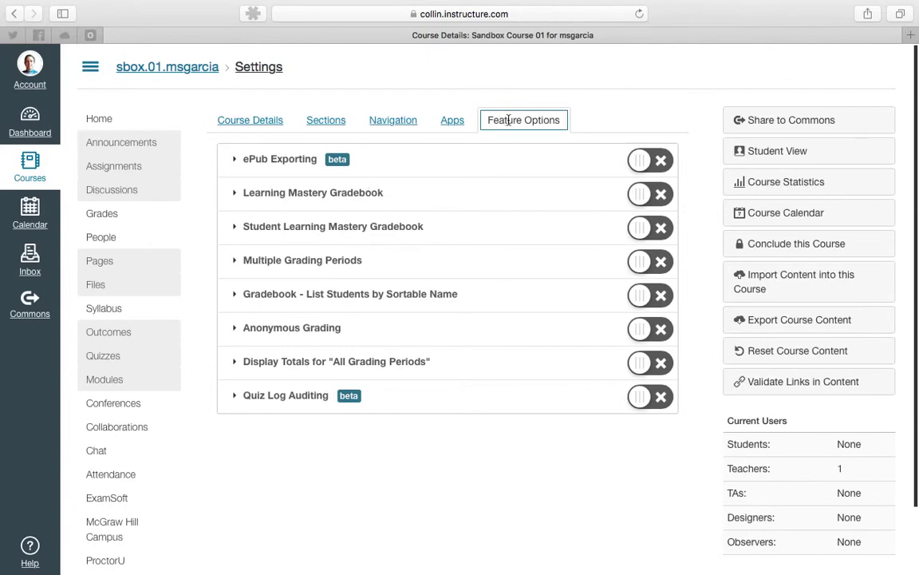
click(604, 120)
click(236, 194)
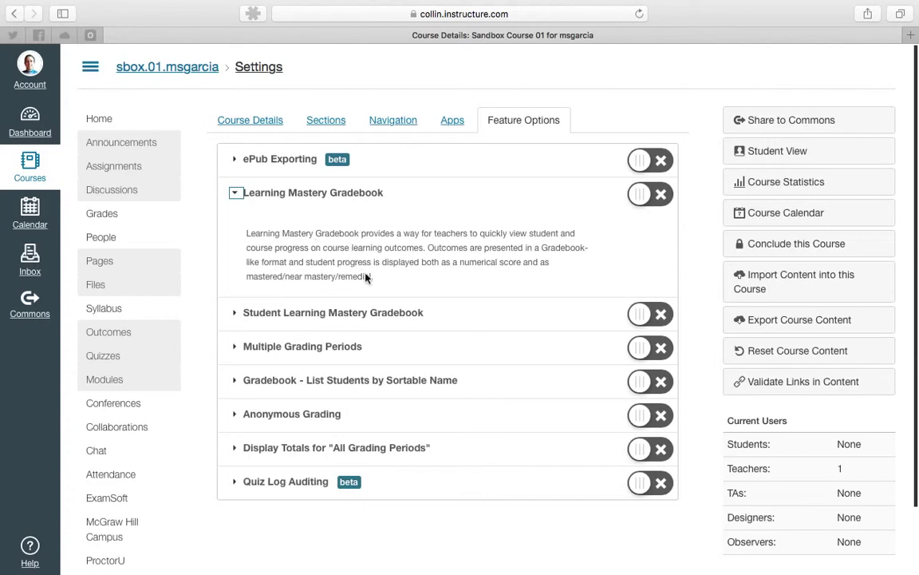
click(234, 195)
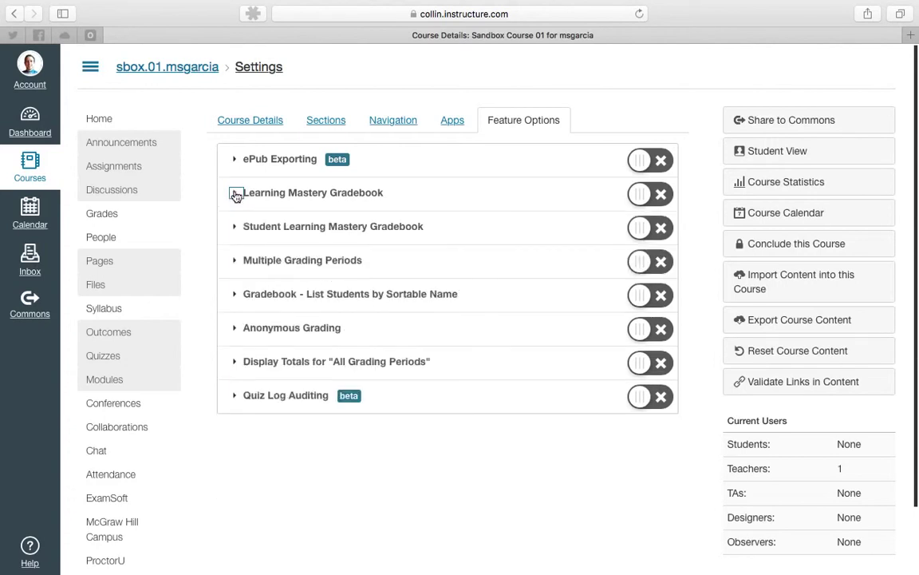
click(236, 198)
click(235, 193)
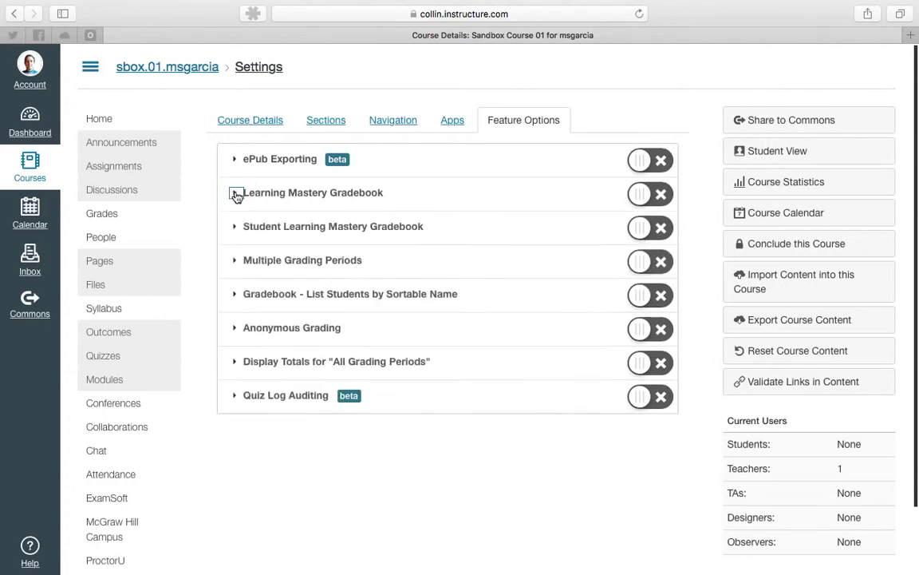
click(638, 196)
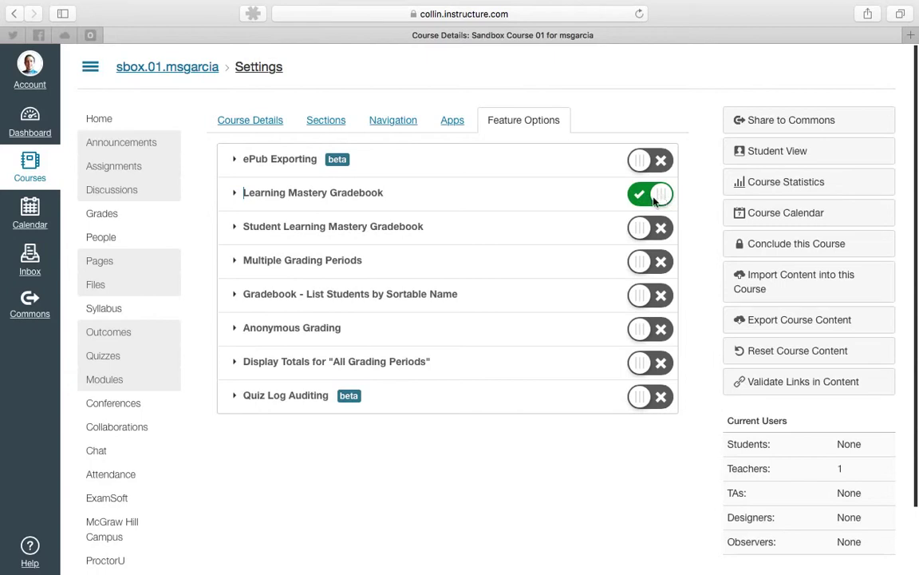
click(660, 198)
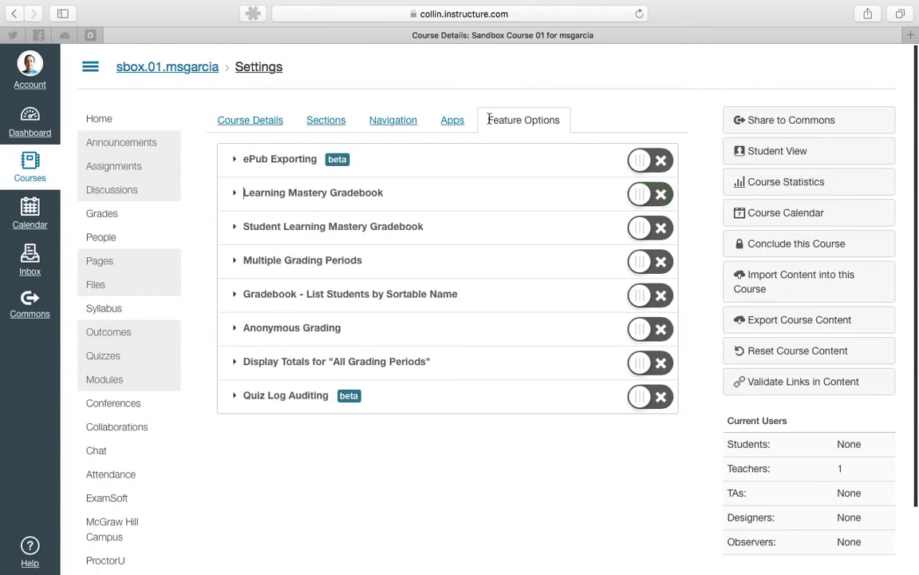
Read the ePub Exporting feature description and try switching the feature on and off again.
click(236, 160)
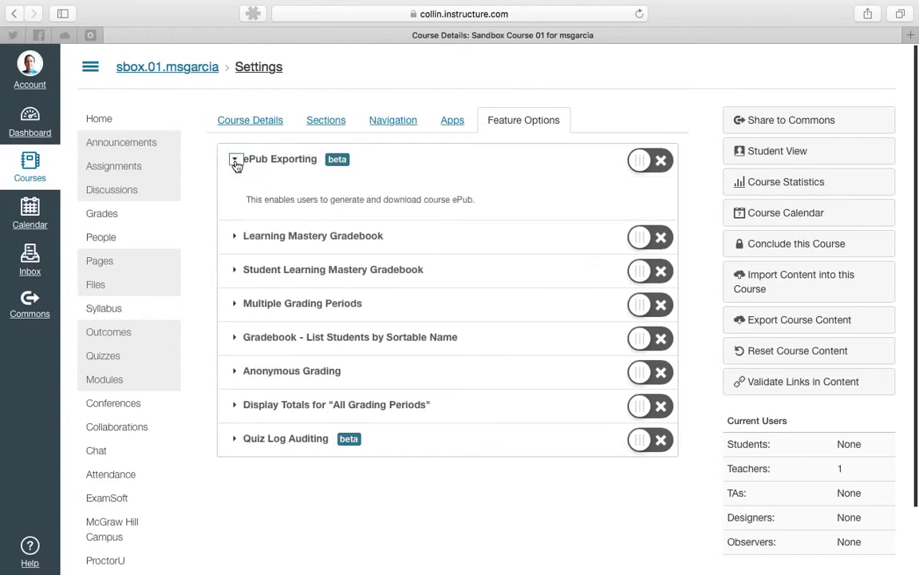
click(235, 160)
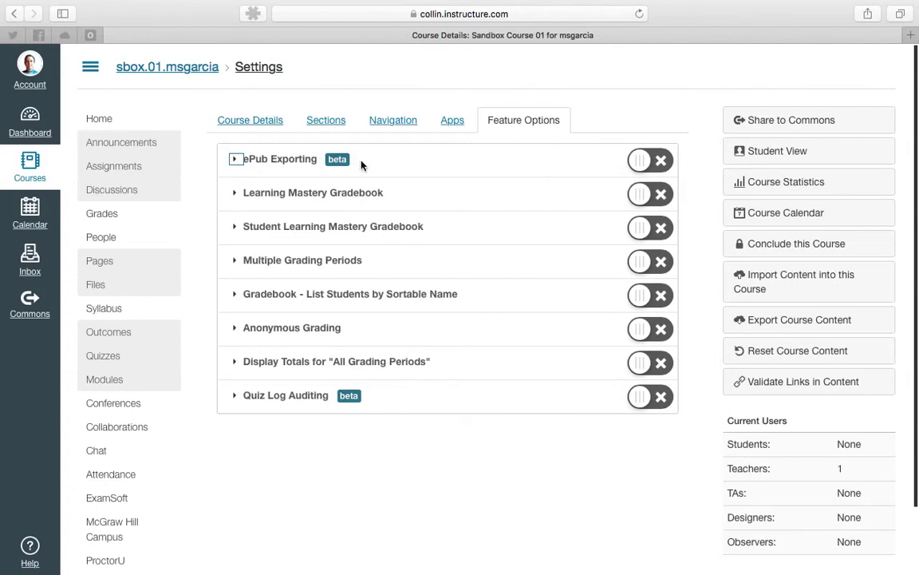
click(330, 159)
click(647, 160)
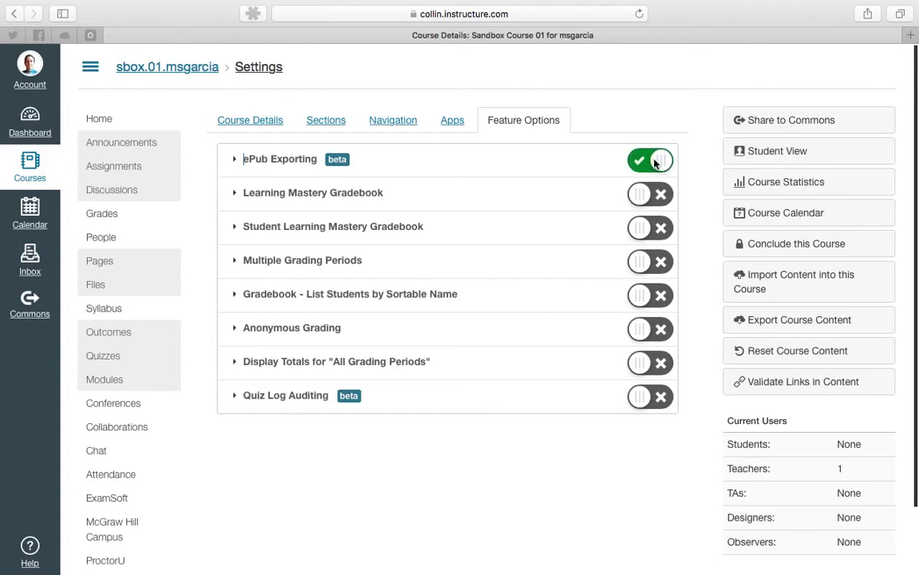
click(663, 162)
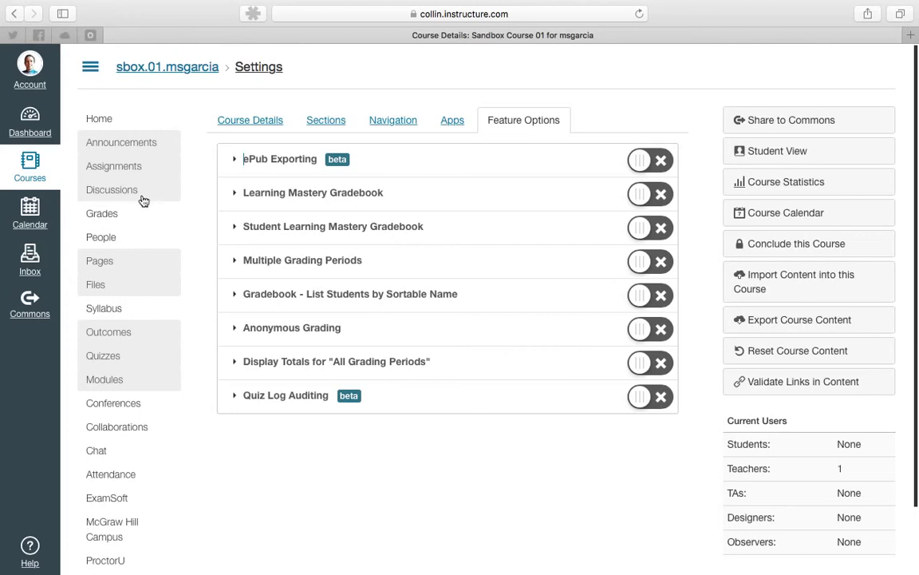
Examine the running totals in the Course Statistics and return to the course settings.
scroll(96, 240, down, 3)
scroll(103, 479, up, 3)
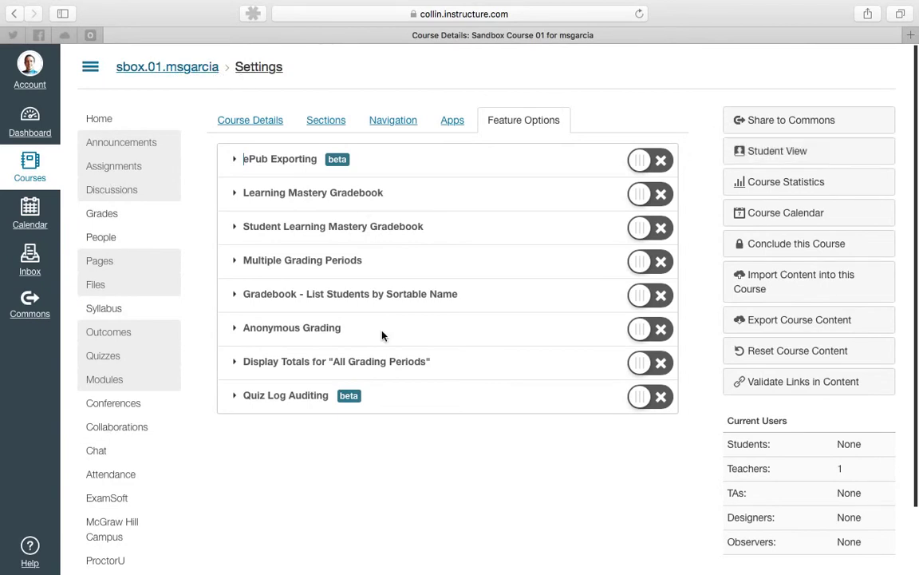
click(790, 183)
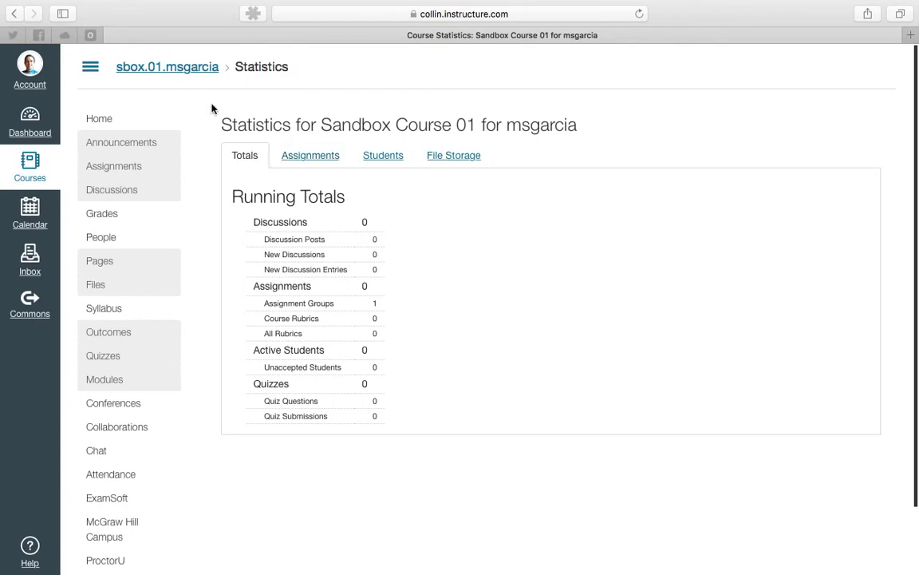
scroll(121, 431, down, 3)
click(109, 559)
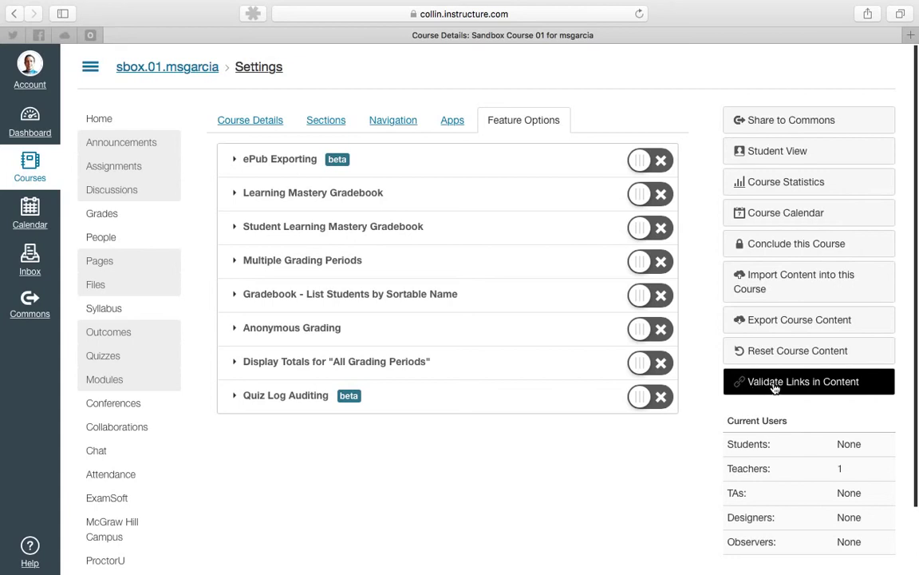
Run the course link validator on the course content and read its result message.
click(774, 386)
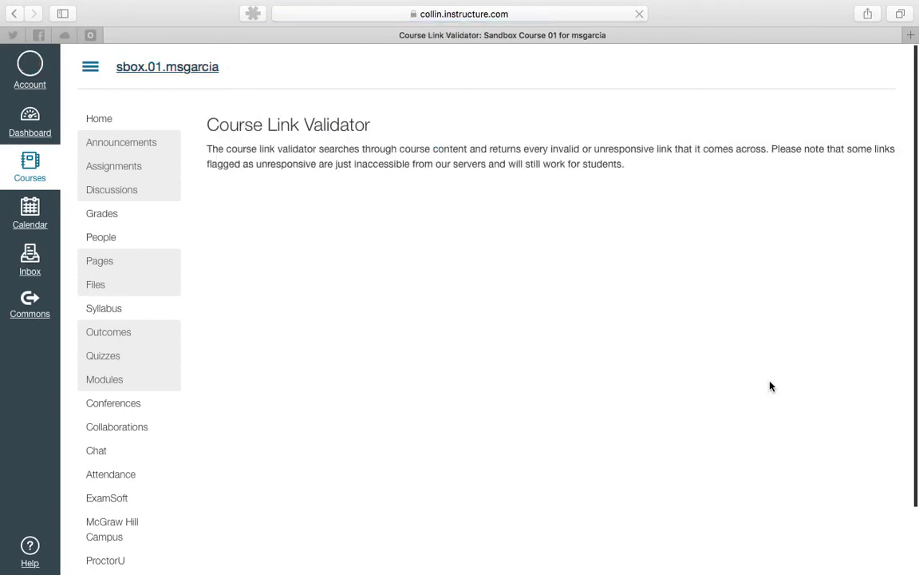
click(283, 206)
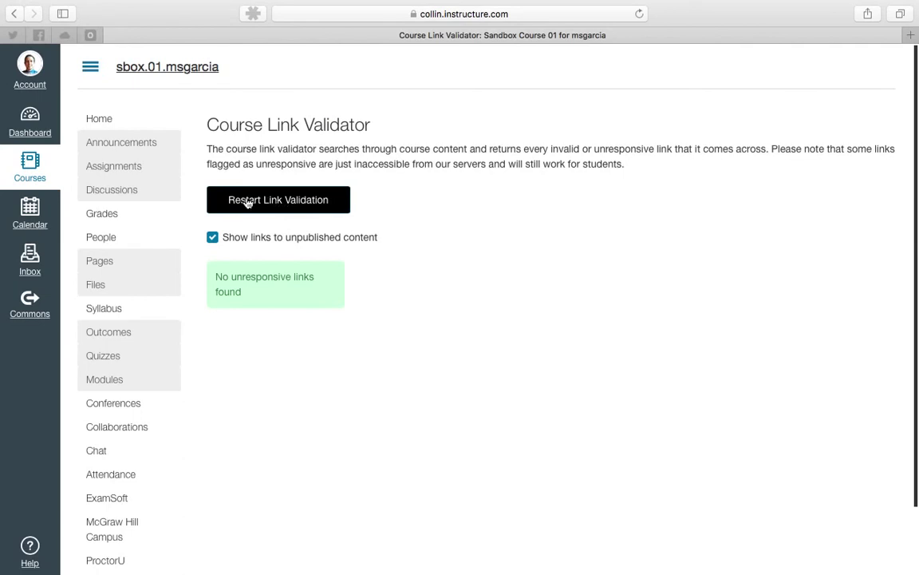
click(283, 200)
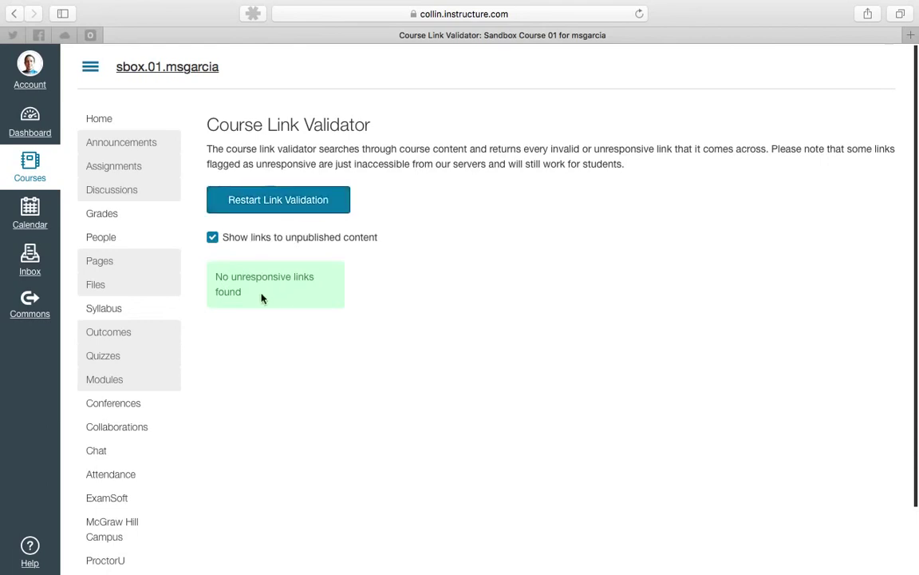
drag(253, 297, 216, 276)
click(252, 279)
click(240, 276)
drag(258, 296, 215, 276)
click(215, 279)
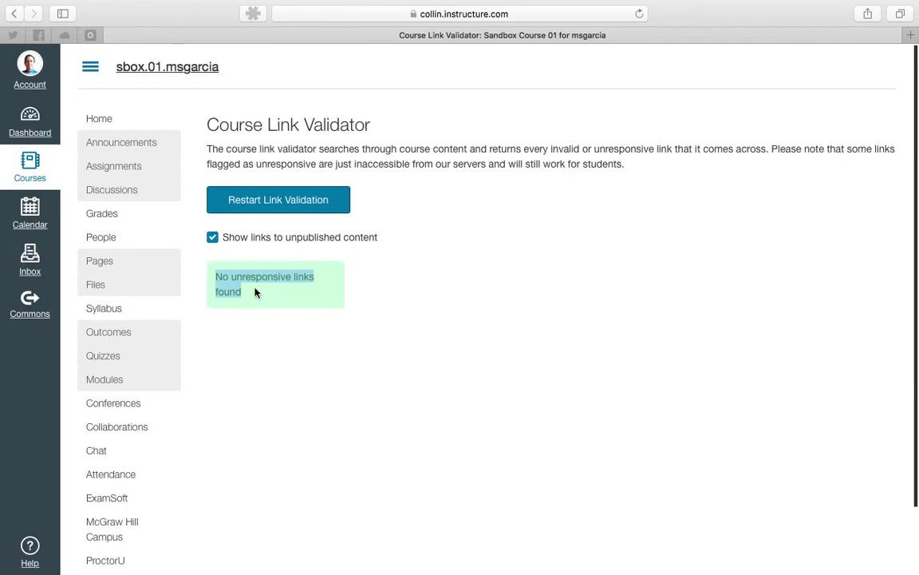
Return to the course settings' Navigation list and enter Student View.
scroll(173, 457, down, 2)
click(118, 557)
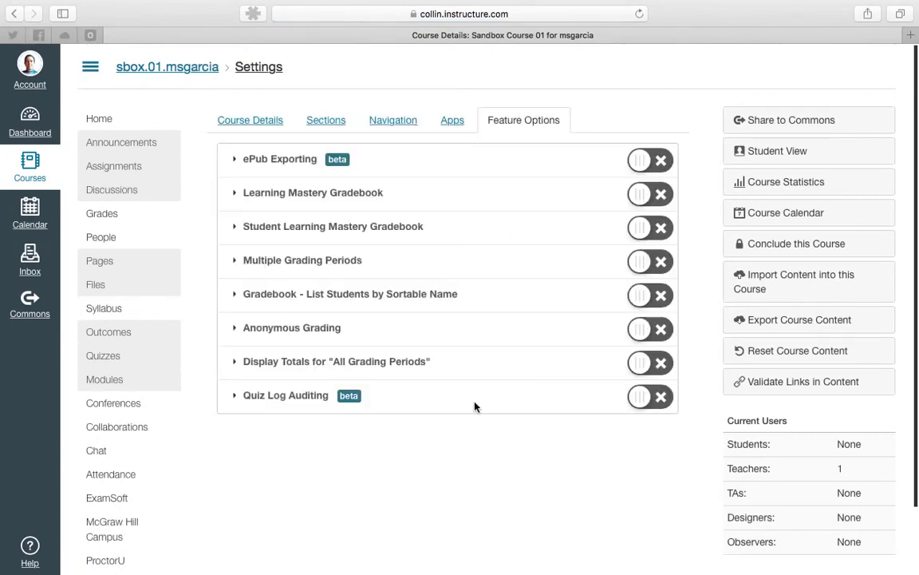
click(751, 183)
click(390, 126)
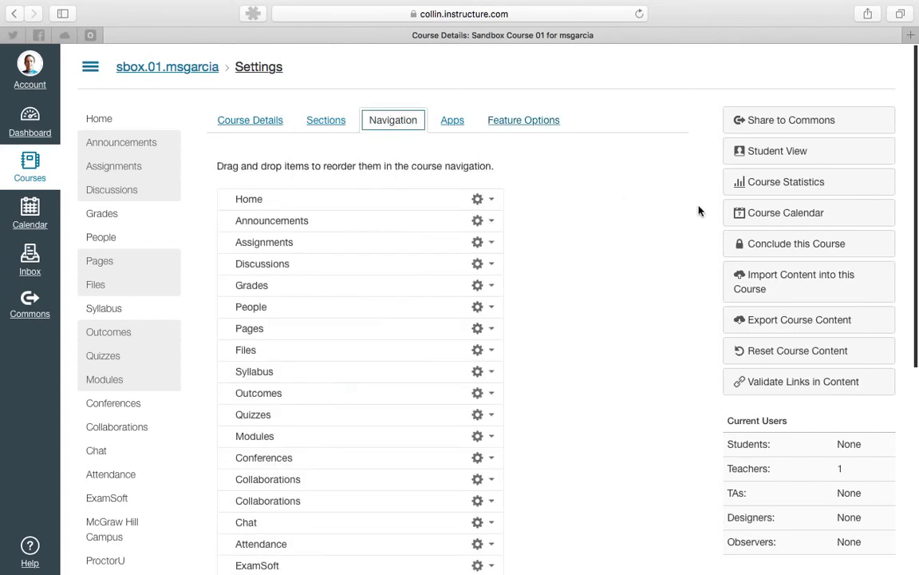
click(769, 153)
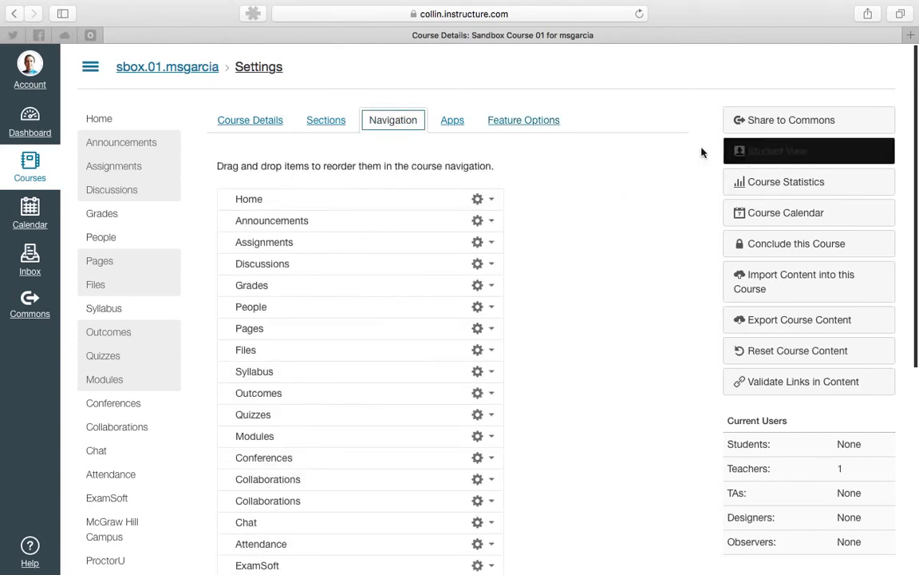